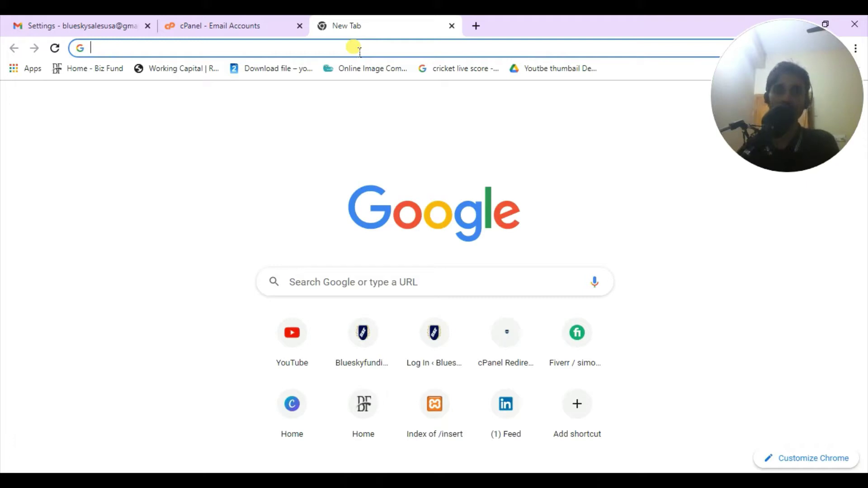
- Glance at the Email Accounts tab, then return to the blank new tab
click(248, 30)
click(349, 26)
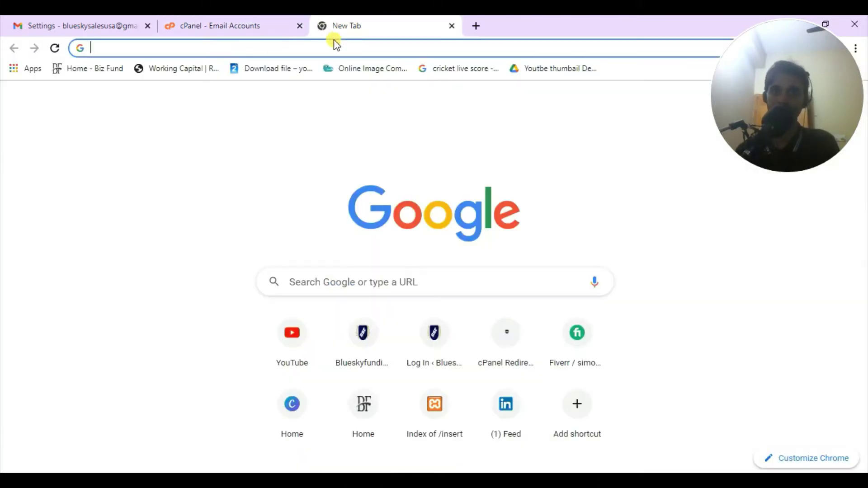
click(234, 36)
click(387, 29)
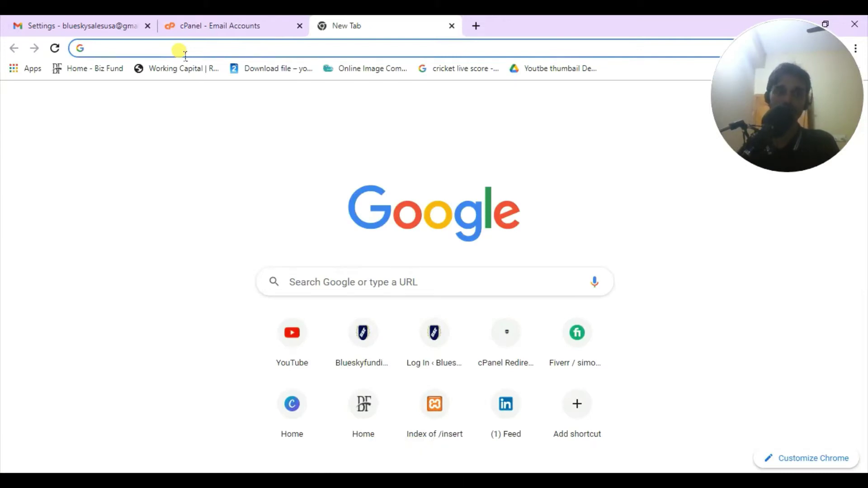
- Load blueskyfundingusa.com/cpanel in the new tab and select the prefilled login username
text(blueskyfundingusa.com)
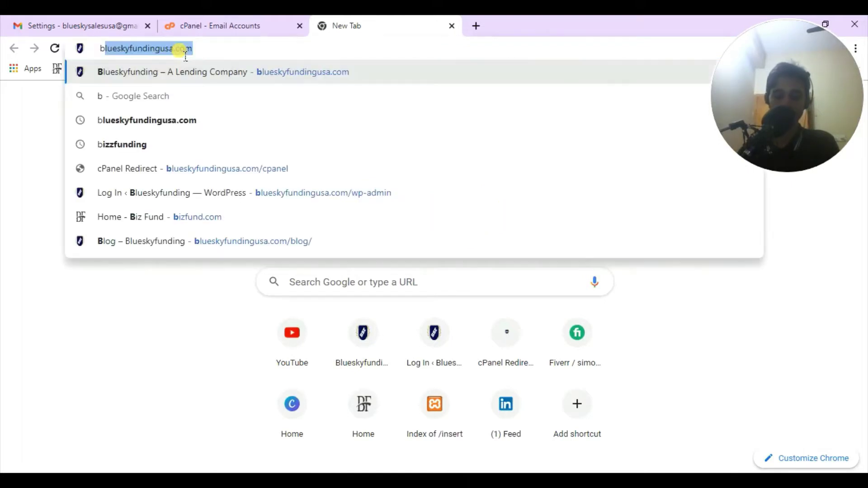
key(Right)
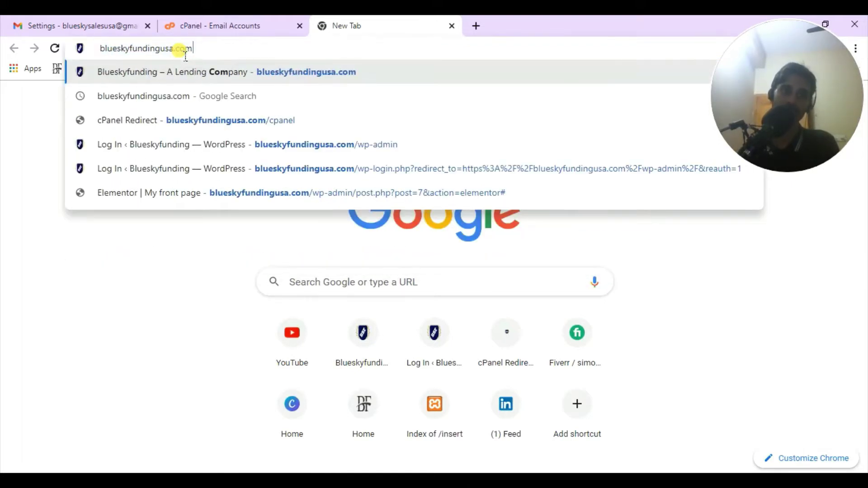
text(/)
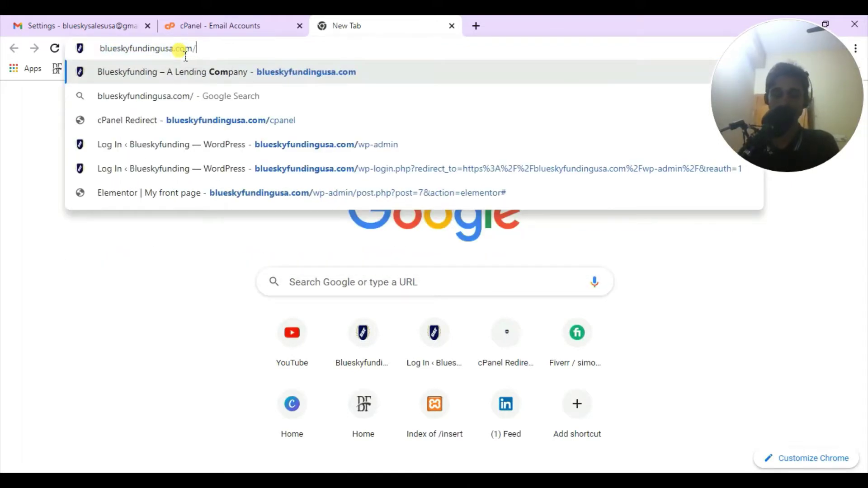
text(ca)
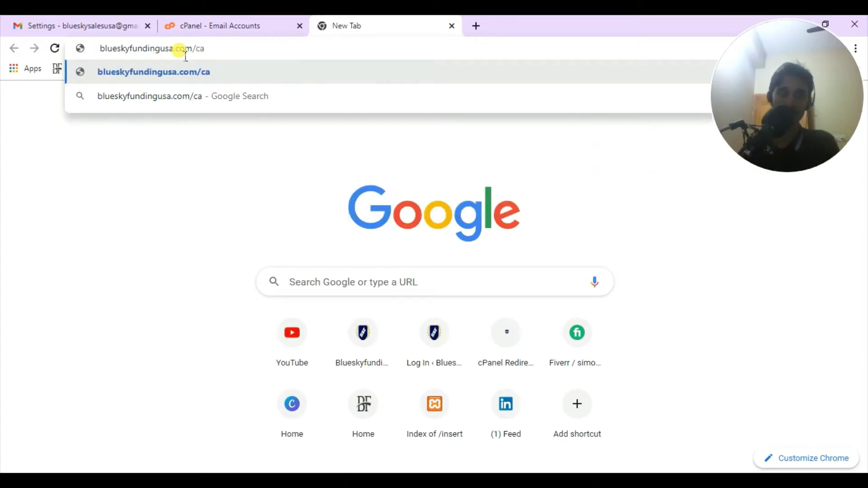
key(BackSpace)
key(BackSpace)
text(c)
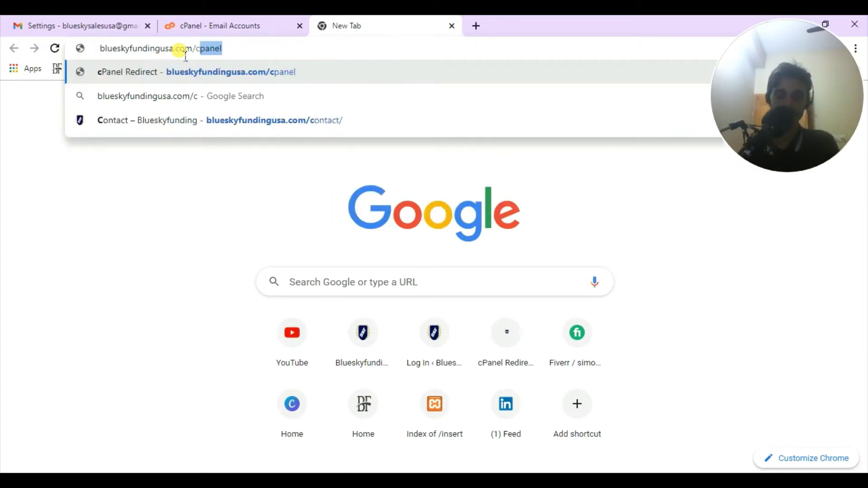
key(Right)
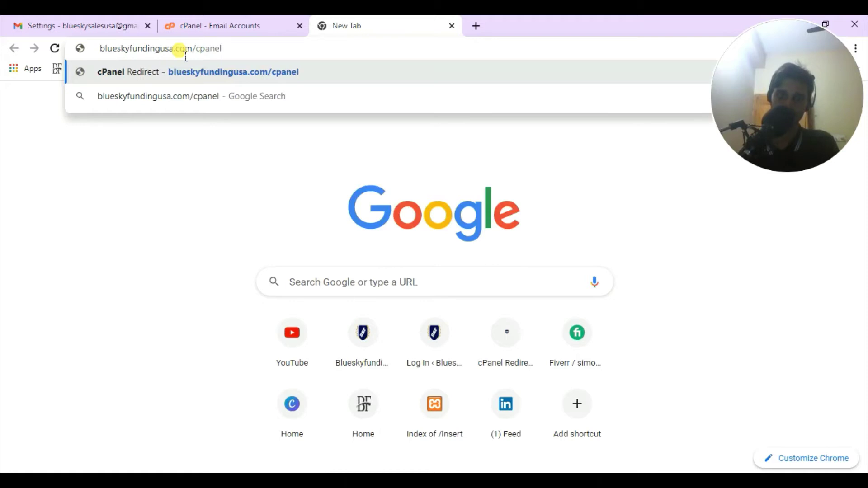
key(Return)
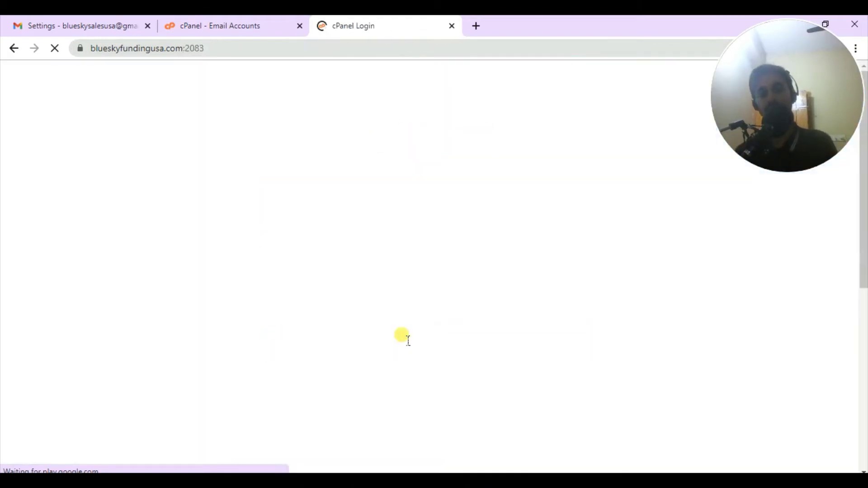
drag(351, 348, 213, 345)
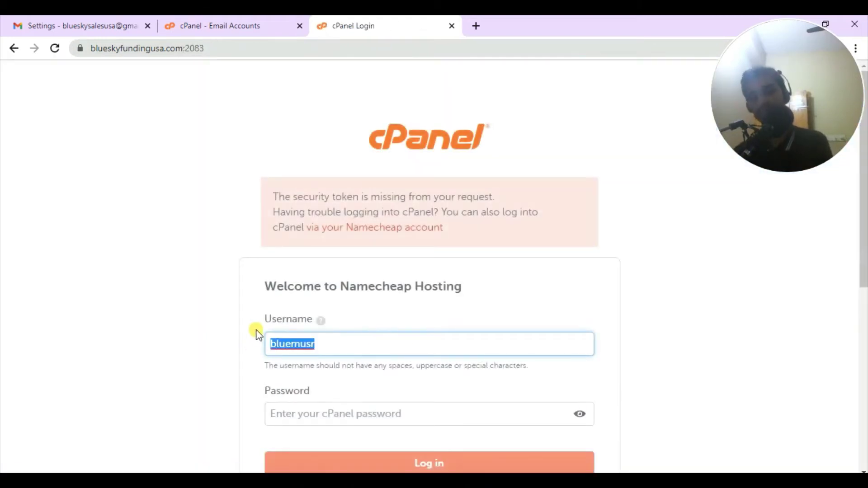
- Clear the login username, close the cPanel Login tab, and go back to the Home dashboard via the cPanel logo
key(BackSpace)
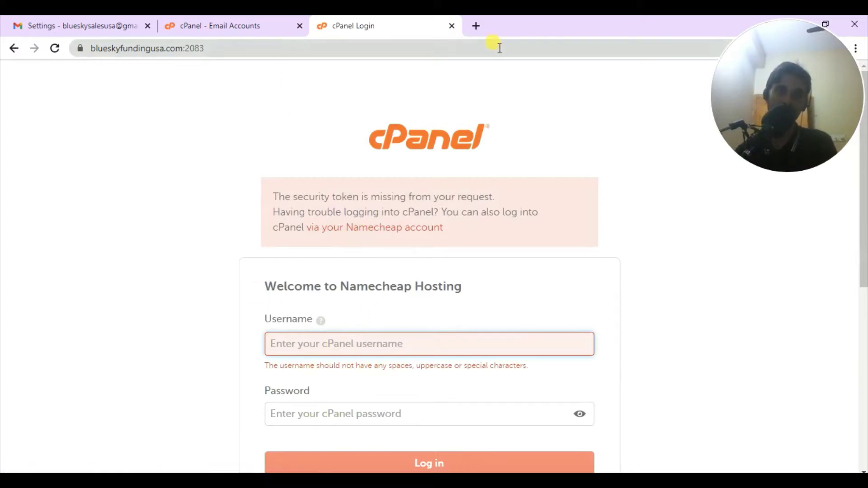
click(452, 26)
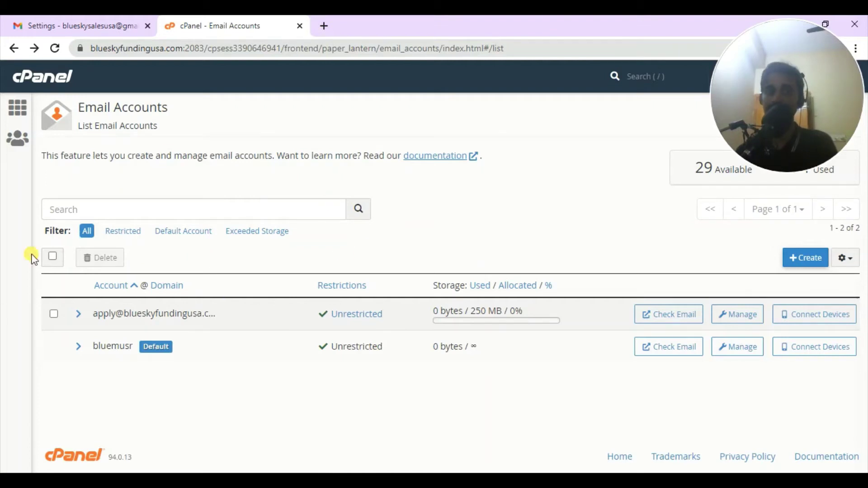
click(63, 75)
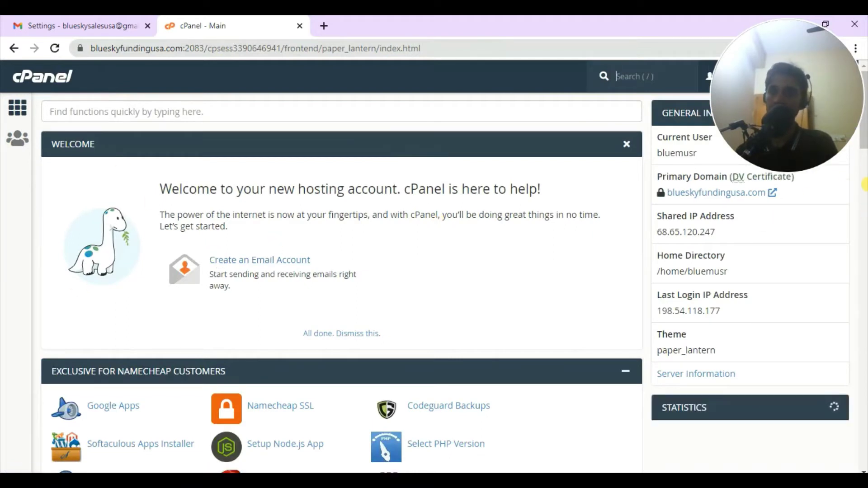
drag(864, 140, 863, 147)
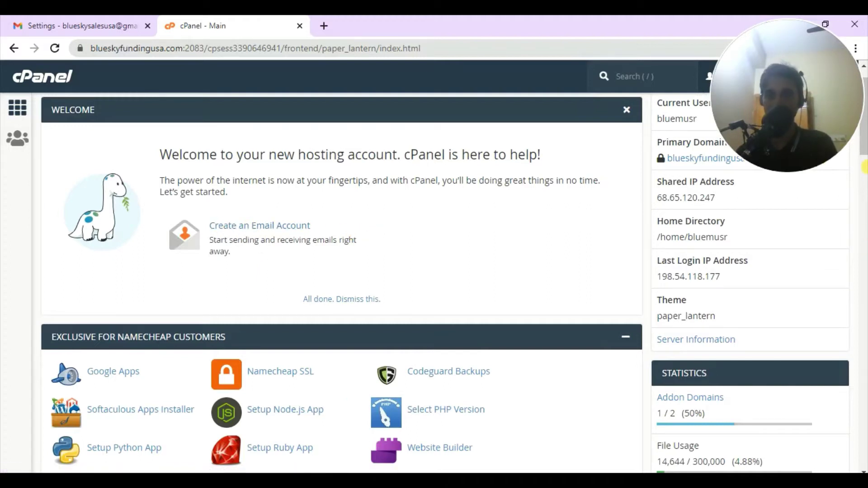
scroll(864, 147, up, 1)
click(137, 113)
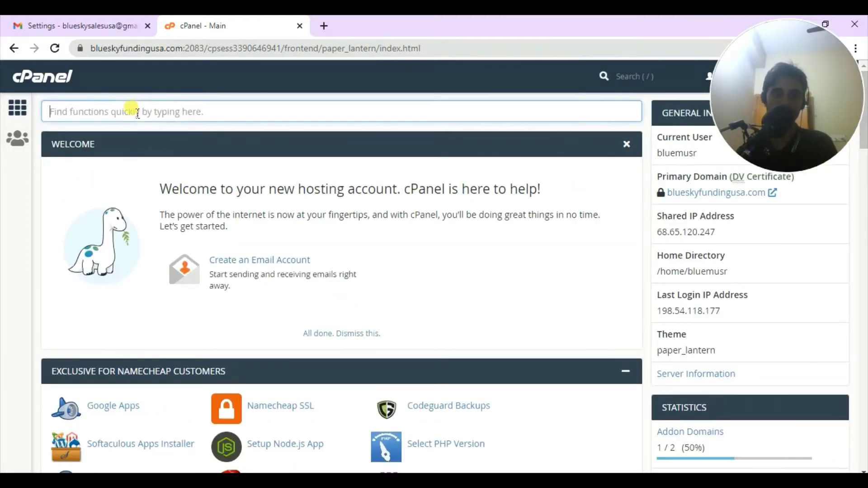
- Search 'ema' in Find functions, open Email Accounts and start a new account with + Create
text(ema)
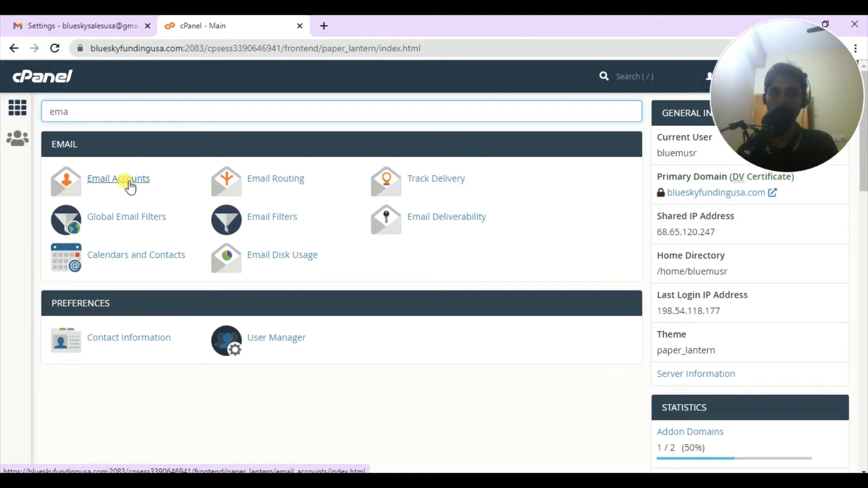
click(129, 183)
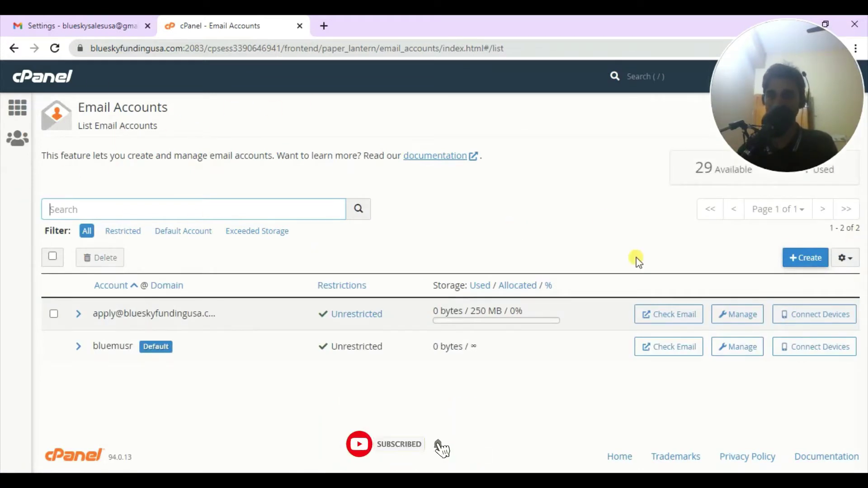
click(815, 260)
drag(792, 96, 791, 413)
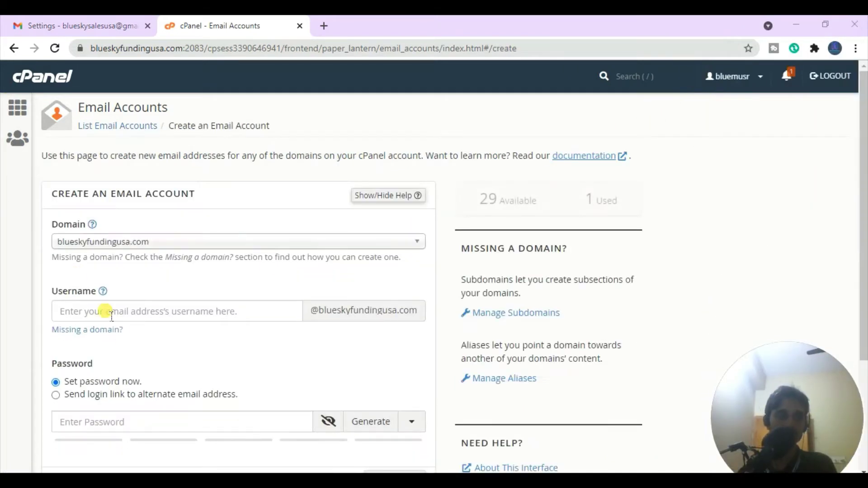
scroll(863, 100, down, 3)
scroll(863, 100, up, 3)
click(93, 314)
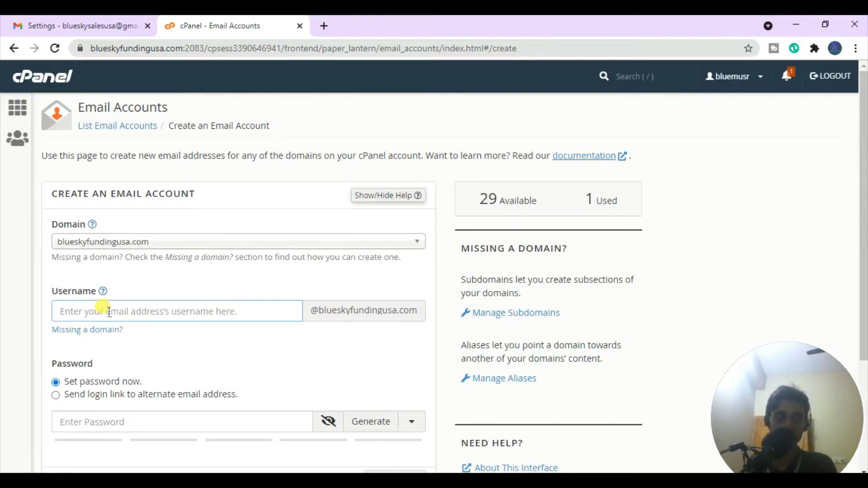
text(s)
key(BackSpace)
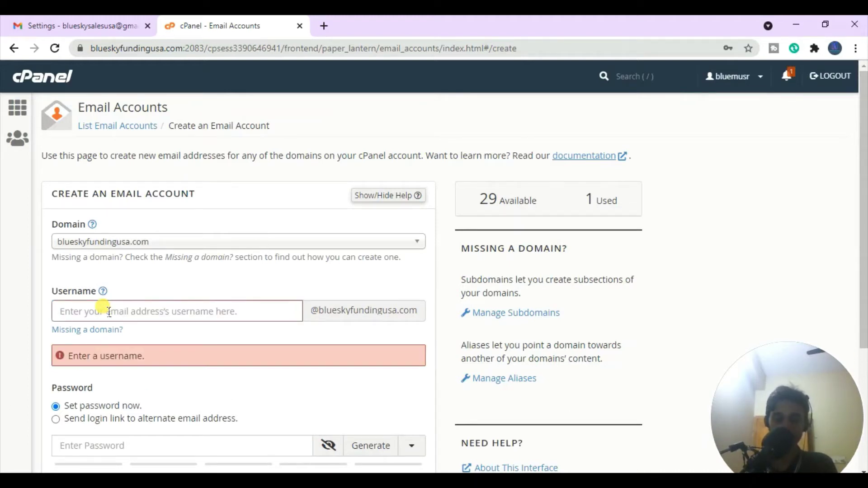
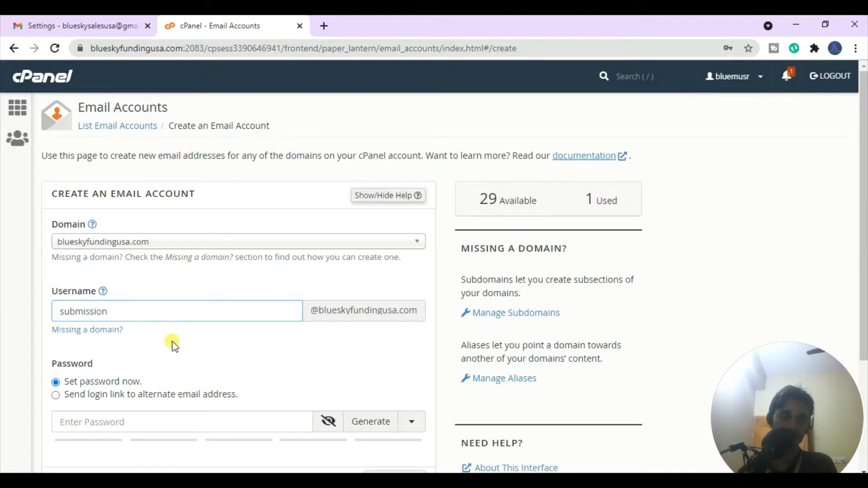
click(174, 345)
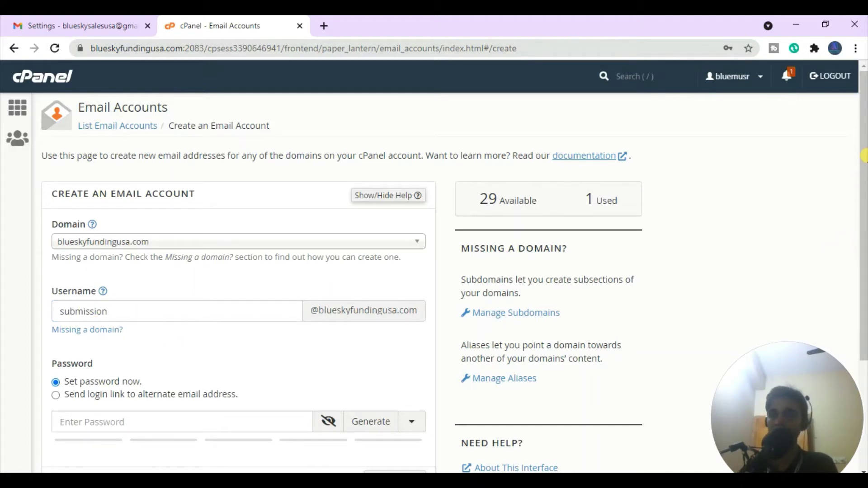
- Generate a strong password, paste a copy into Notepad, and create the account
scroll(863, 135, down, 2)
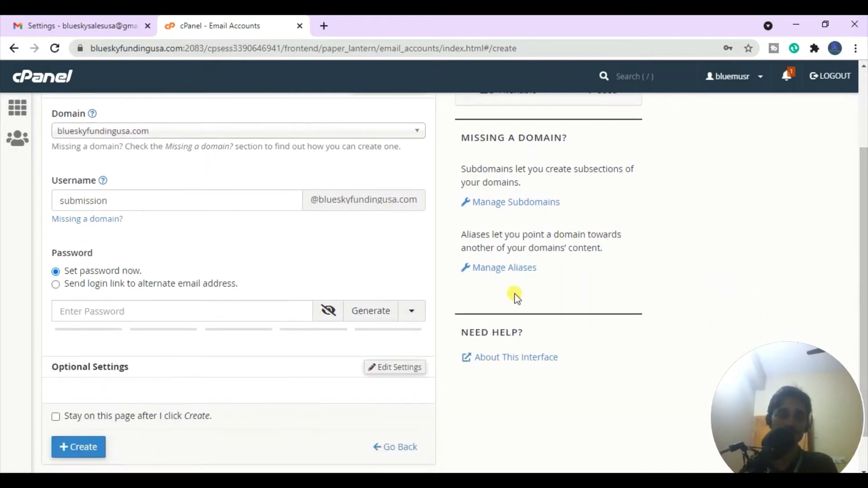
click(371, 311)
key(ctrl+c)
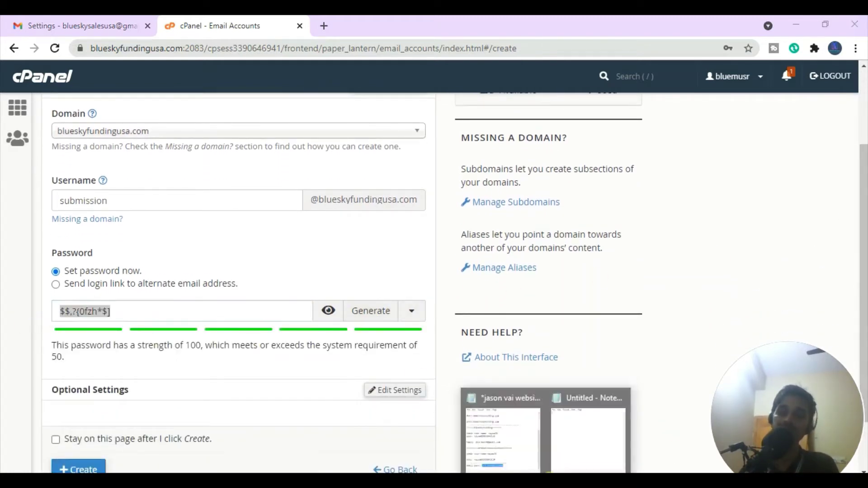
click(582, 451)
key(ctrl+v)
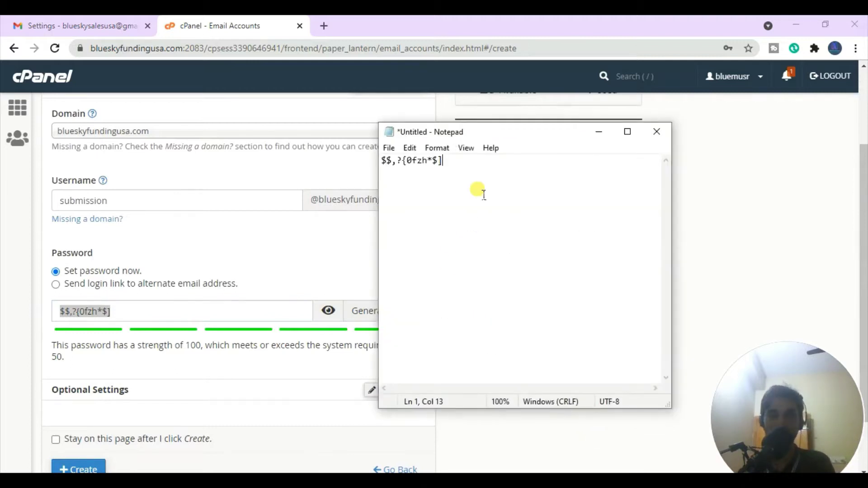
click(598, 132)
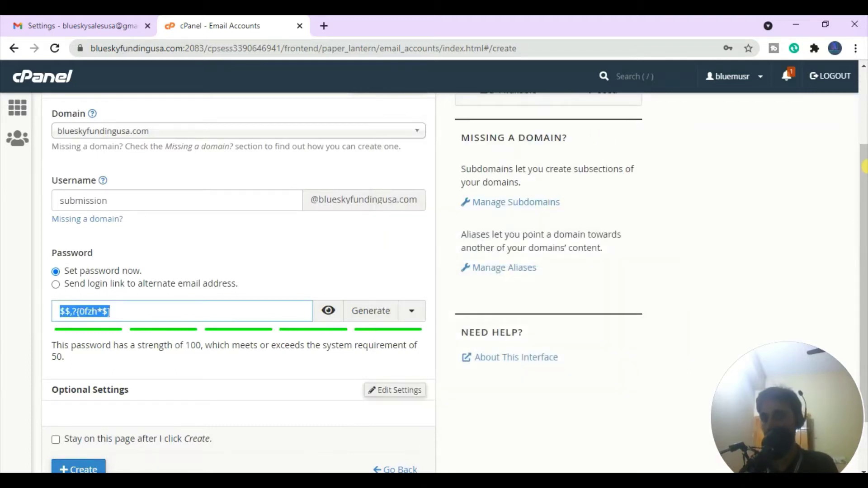
drag(863, 172, 863, 205)
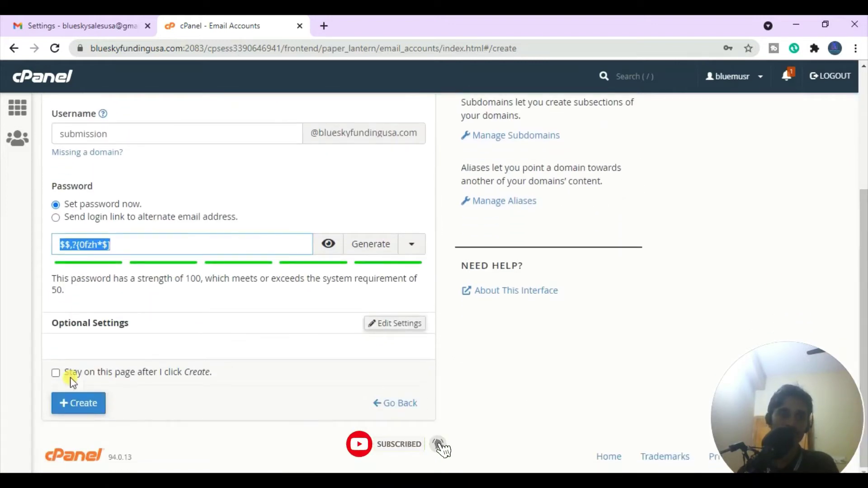
click(80, 413)
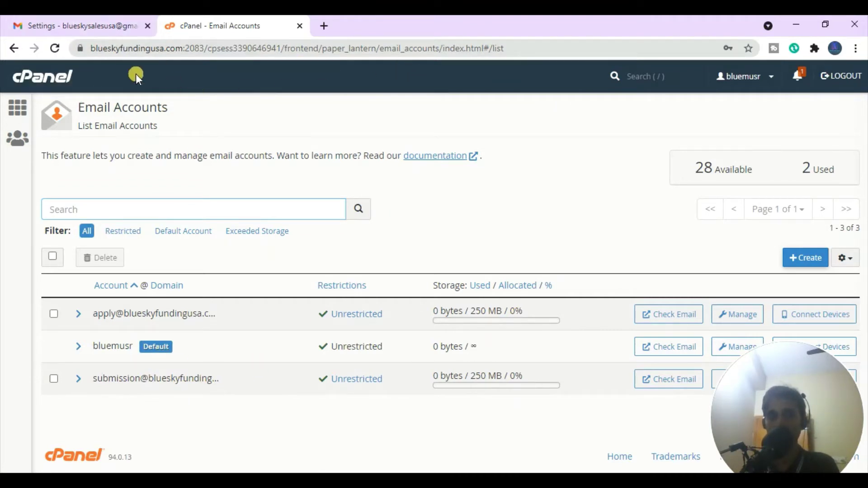
- In Gmail's full settings, view Accounts and Import down to Check mail from other accounts
click(106, 31)
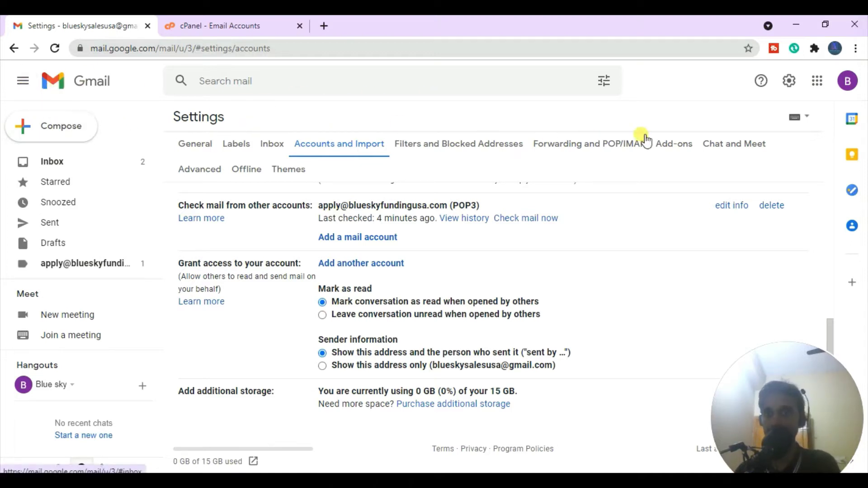
click(791, 89)
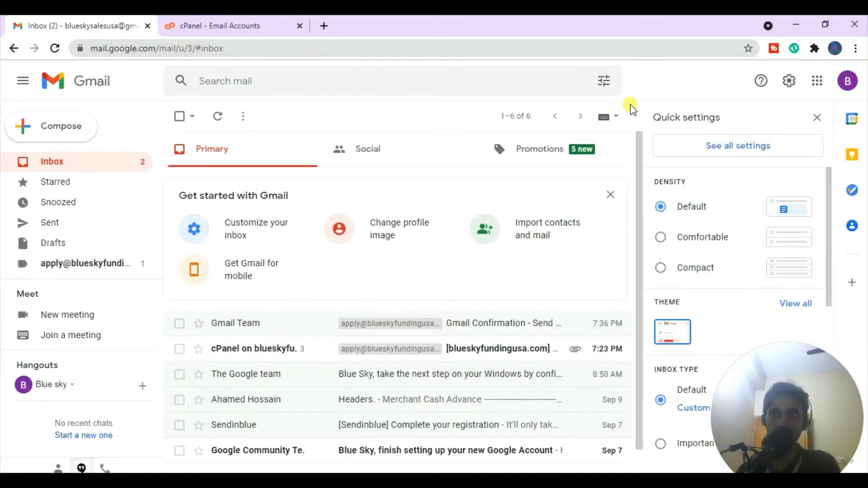
click(738, 148)
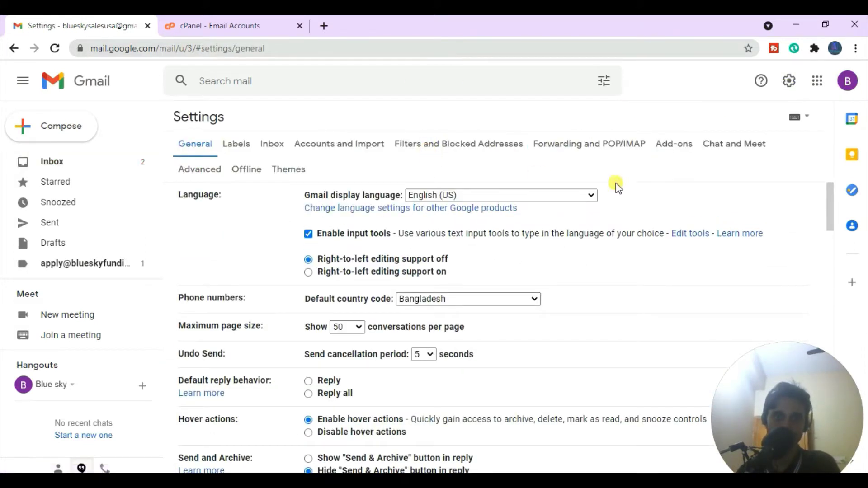
drag(833, 198, 339, 145)
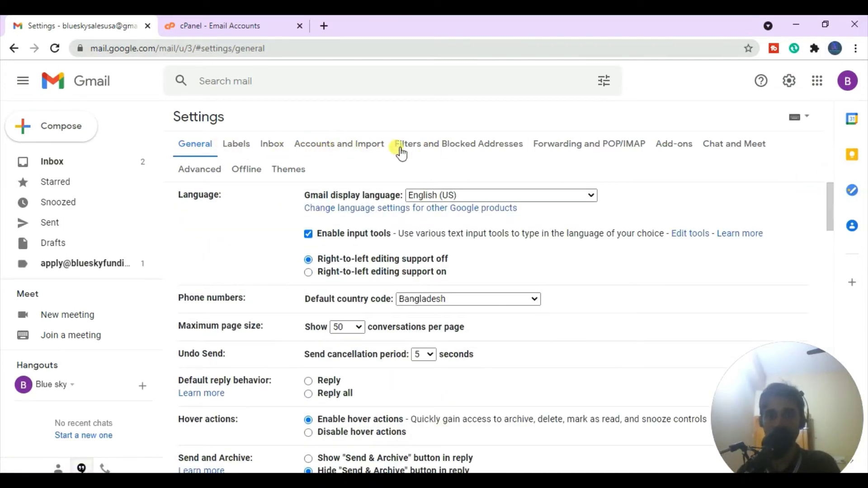
click(346, 145)
drag(833, 203, 834, 282)
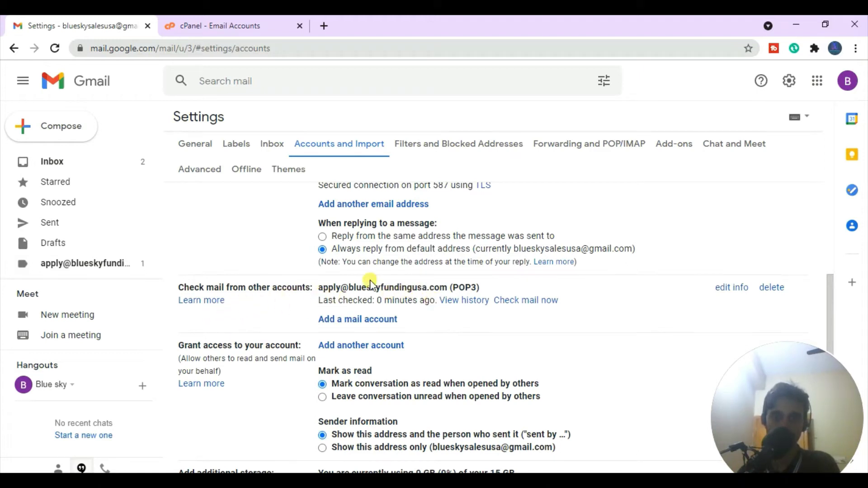
- Open Gmail's 'Add a mail account' popup, minimize it, and return to cPanel's Email Accounts tab
click(372, 321)
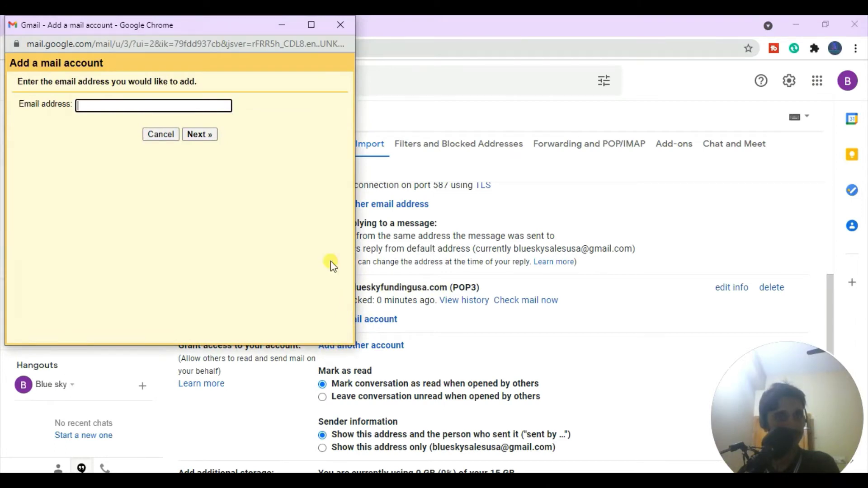
click(286, 20)
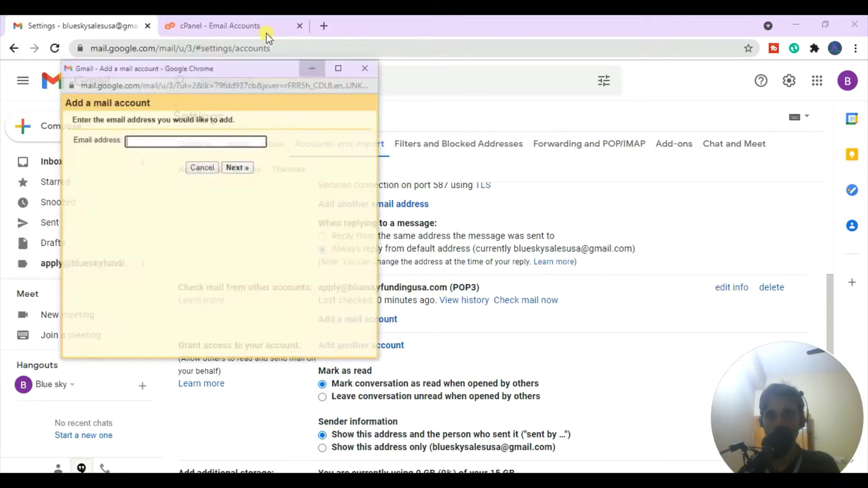
click(217, 22)
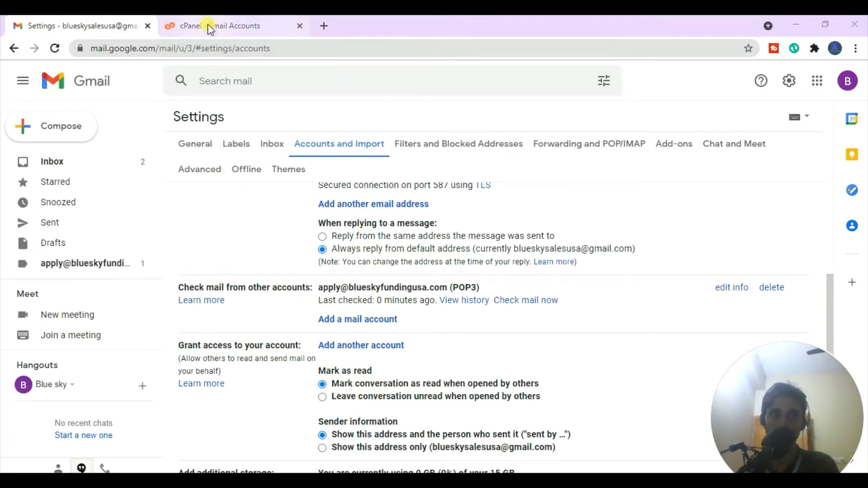
drag(810, 364, 666, 365)
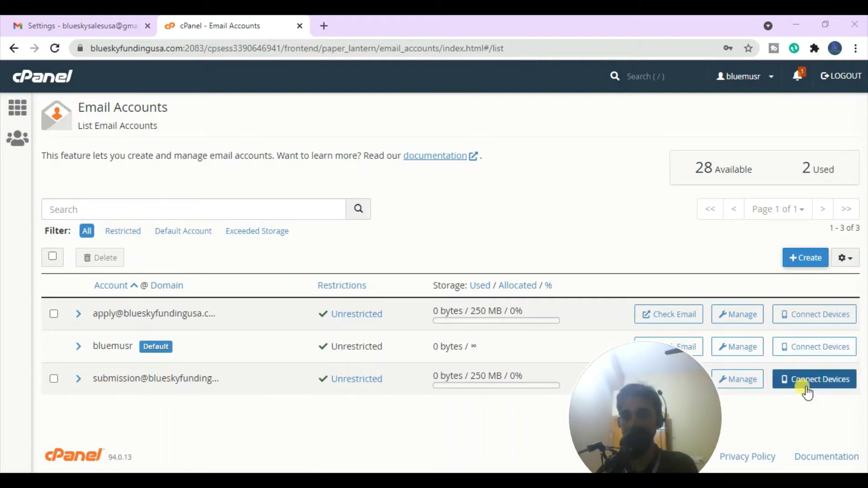
- Show the submission account's manual settings (IMAP 993, SMTP 465) and center Gmail's add-account window
click(822, 382)
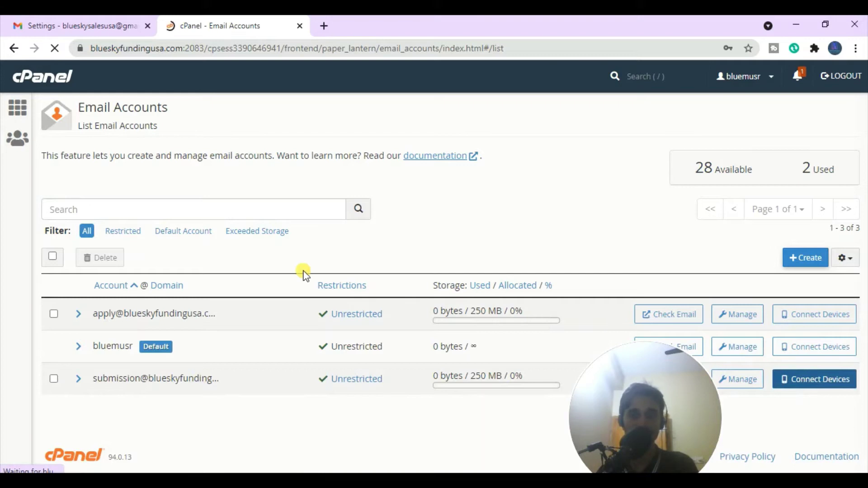
drag(703, 423, 810, 22)
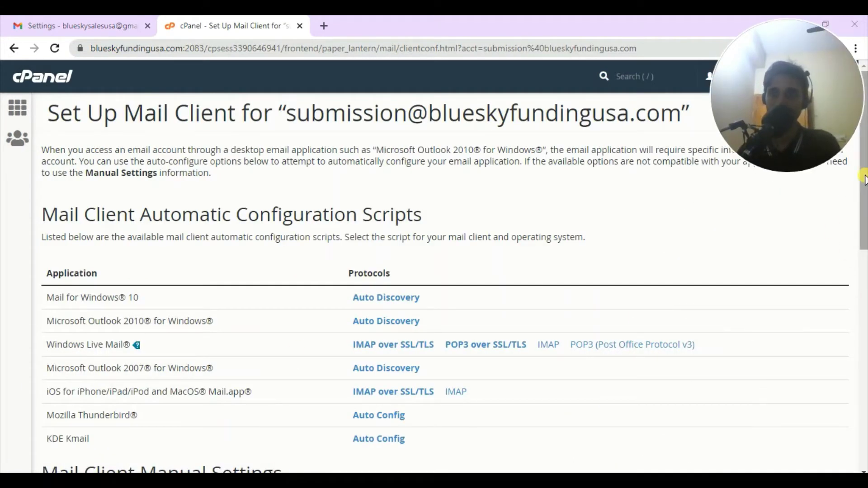
scroll(863, 179, down, 7)
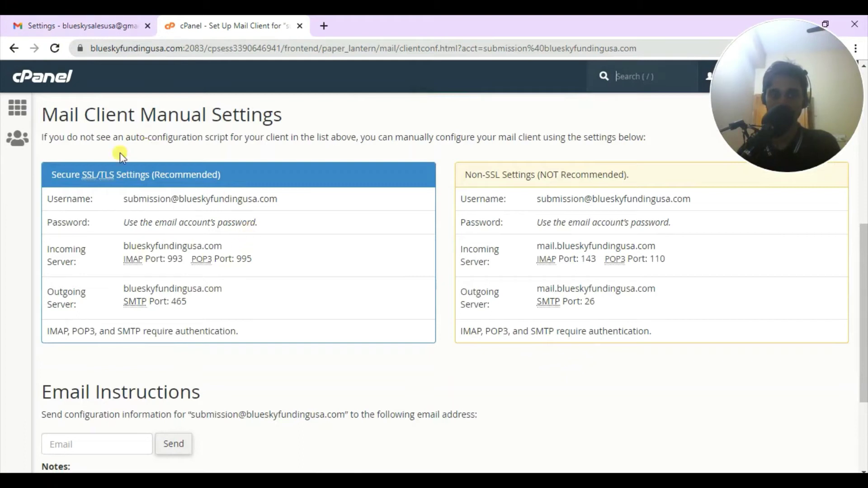
drag(168, 248, 283, 254)
drag(219, 199, 305, 207)
drag(143, 282, 265, 289)
click(273, 290)
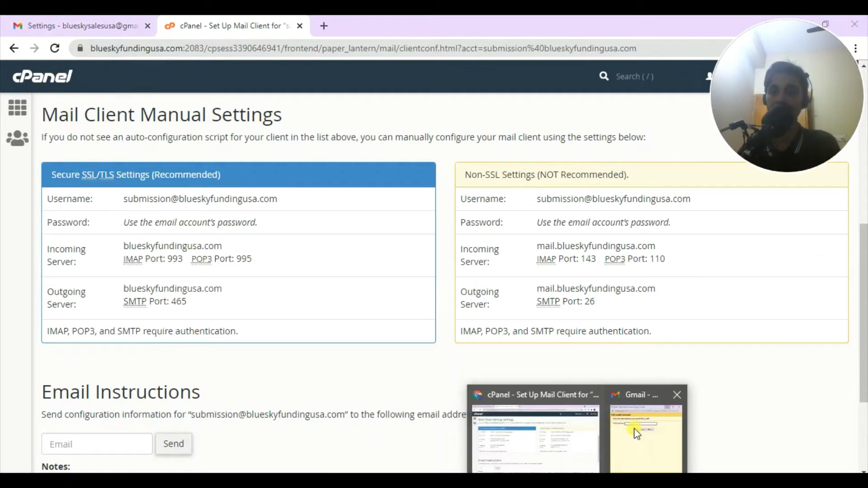
click(647, 427)
drag(161, 29, 495, 156)
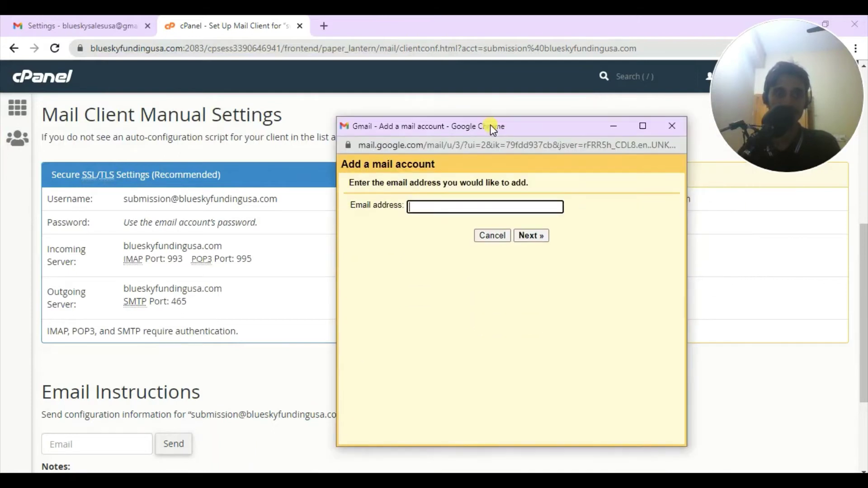
drag(307, 199, 120, 201)
key(ctrl+c)
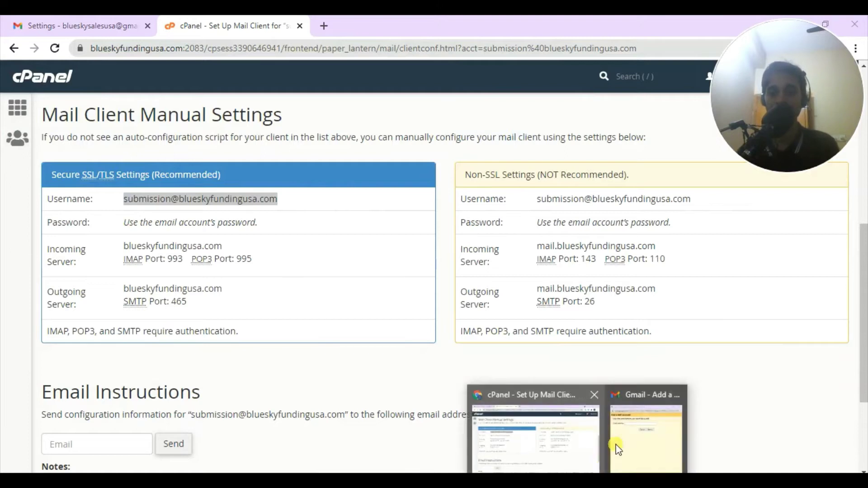
click(653, 425)
key(ctrl+v)
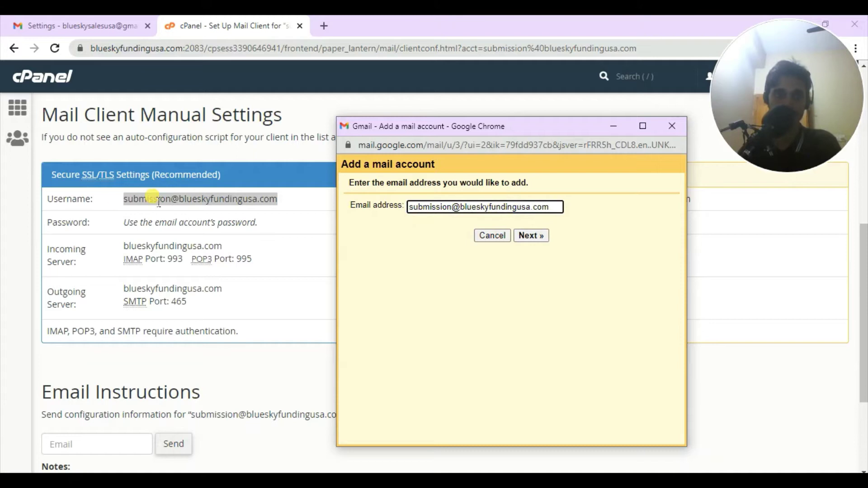
click(532, 235)
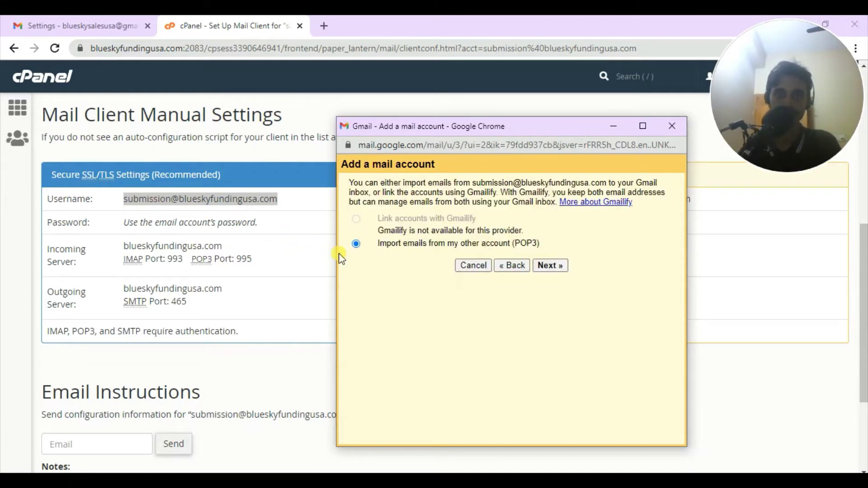
click(542, 267)
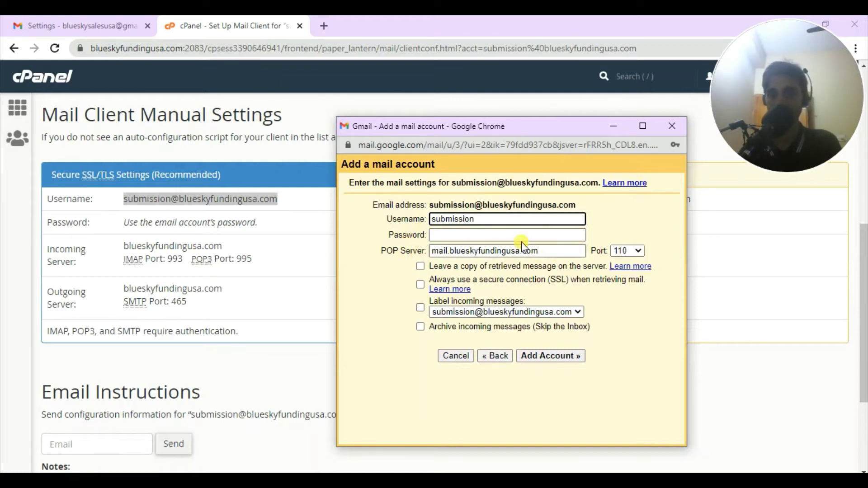
drag(499, 220, 397, 220)
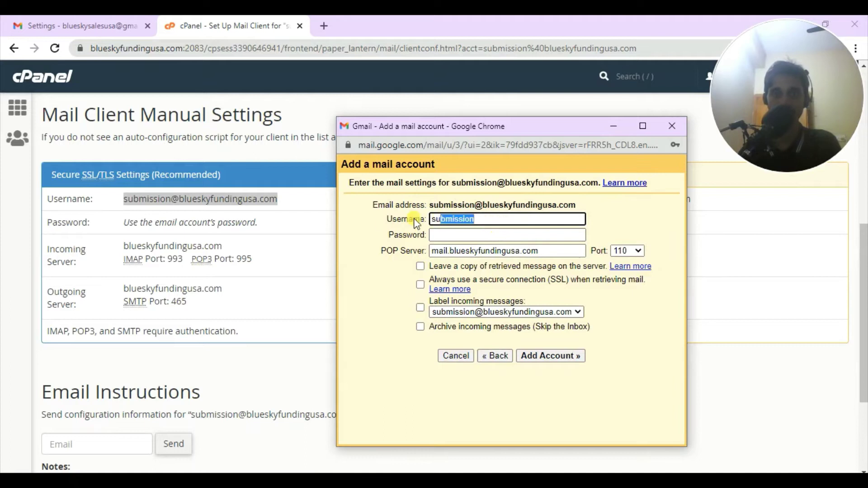
key(BackSpace)
click(242, 195)
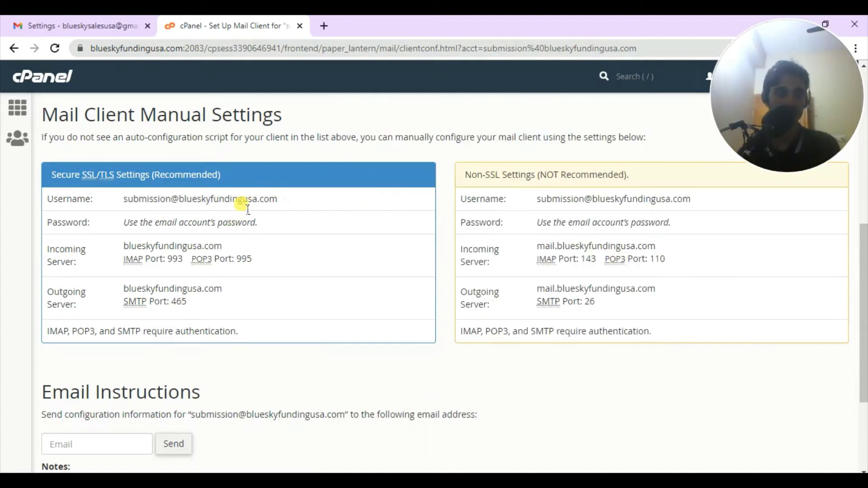
drag(290, 199, 130, 199)
click(178, 199)
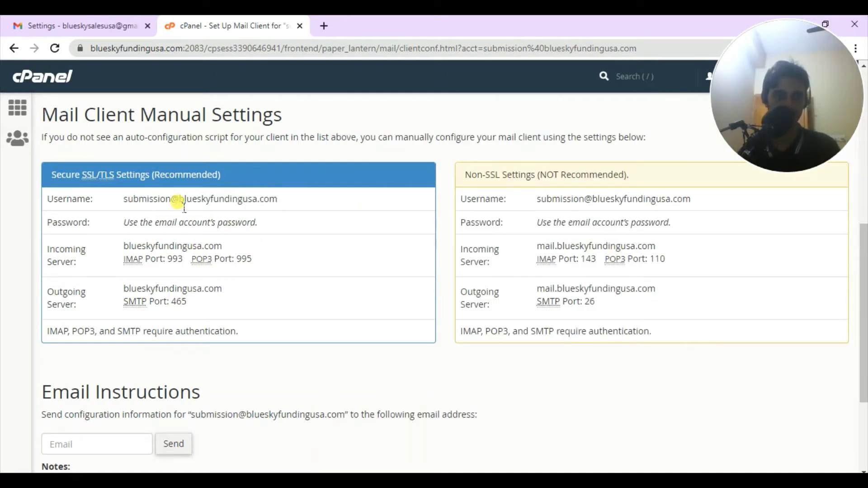
triple_click(208, 201)
key(ctrl+c)
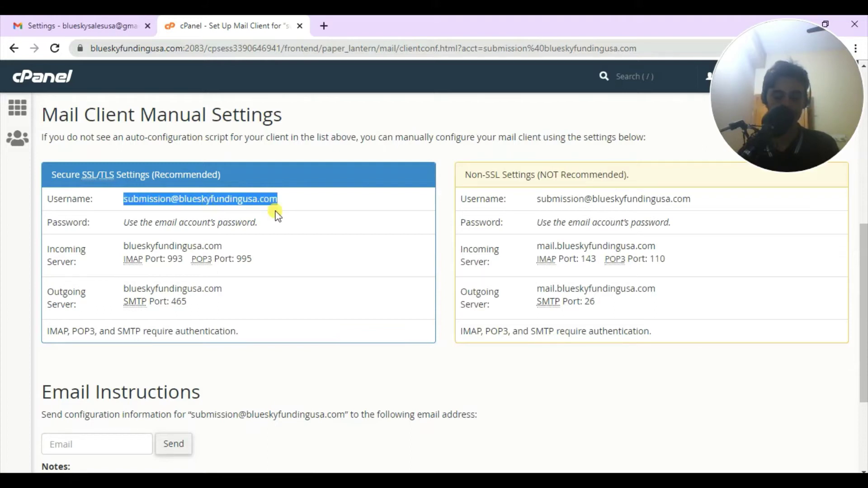
key(alt+Tab)
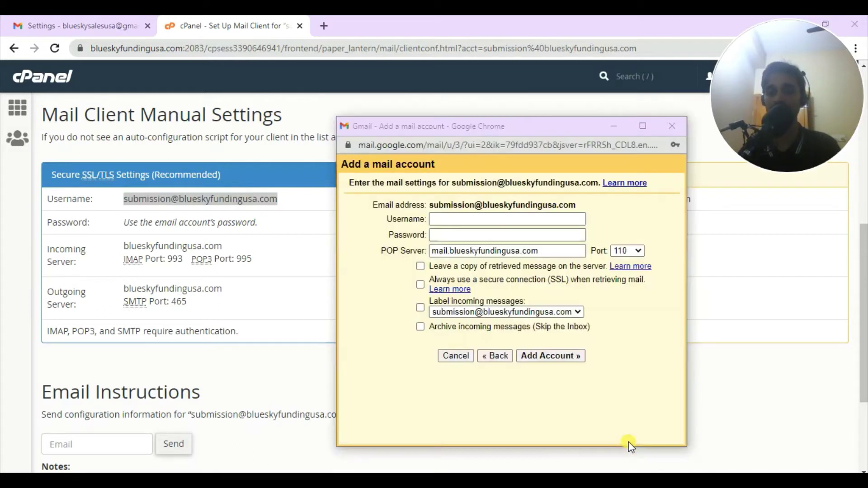
key(ctrl+v)
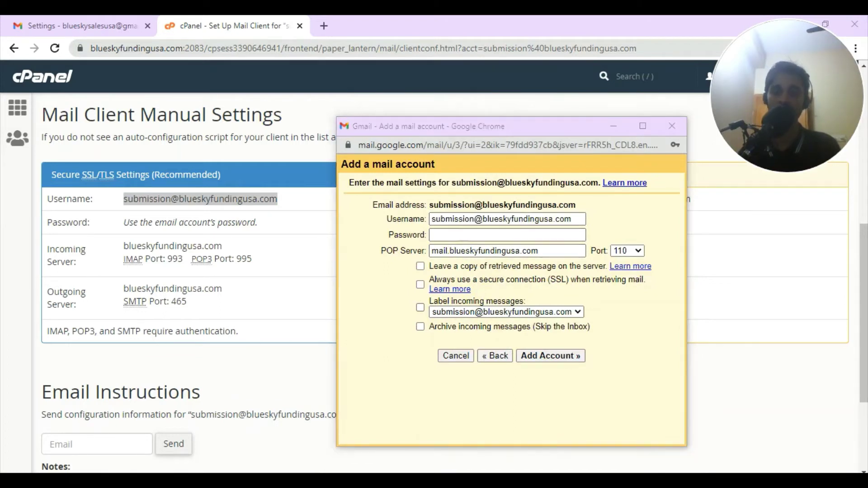
- Copy the saved account password from Notepad into the Password field
click(598, 443)
drag(442, 161, 359, 163)
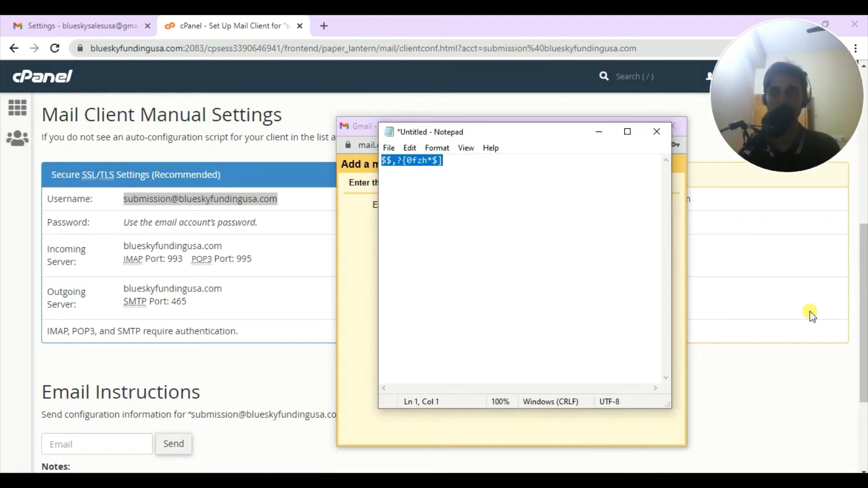
click(809, 311)
click(602, 418)
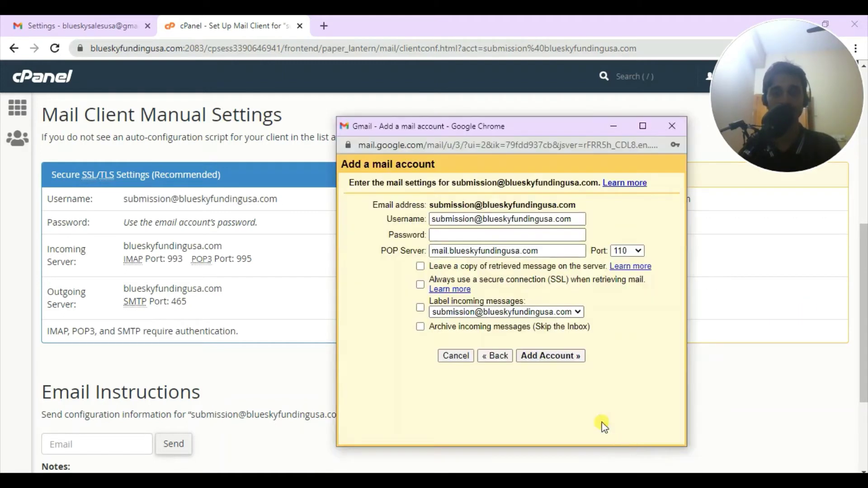
click(450, 239)
key(ctrl+v)
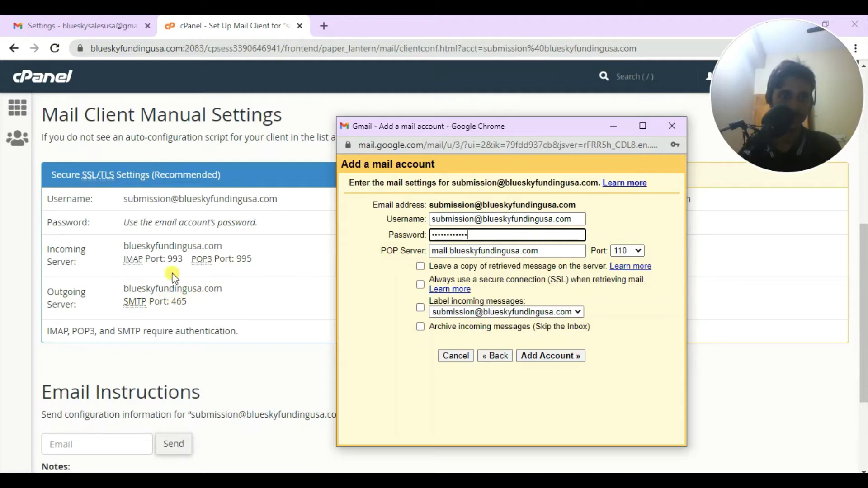
- Paste cPanel's incoming hostname blueskyfundingusa.com as the POP Server and choose port 995
drag(228, 290, 63, 303)
click(217, 298)
drag(222, 247, 120, 248)
key(ctrl+c)
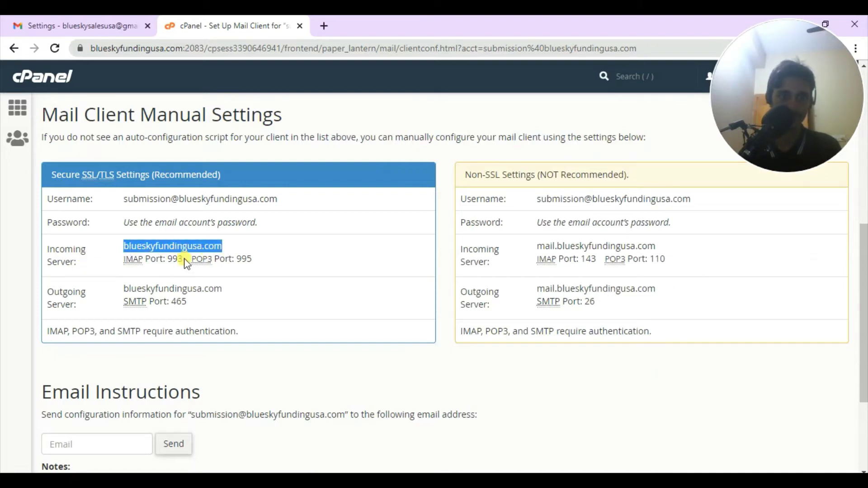
click(202, 244)
drag(223, 246, 131, 246)
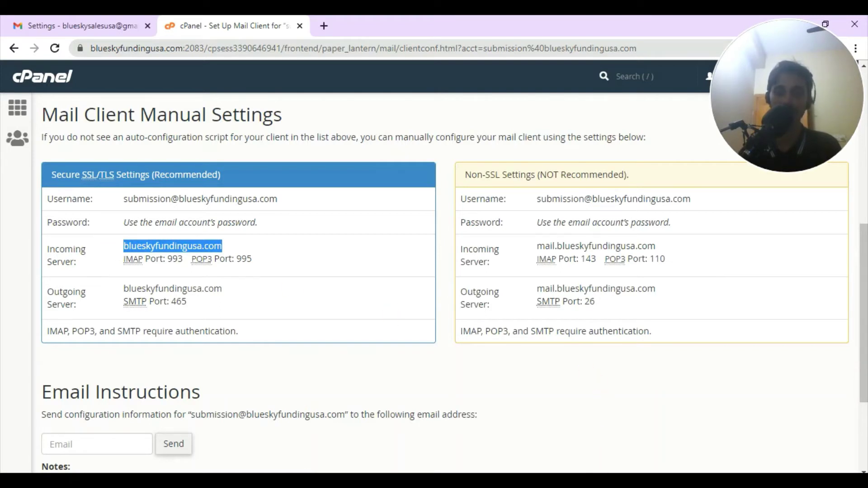
click(581, 480)
click(623, 457)
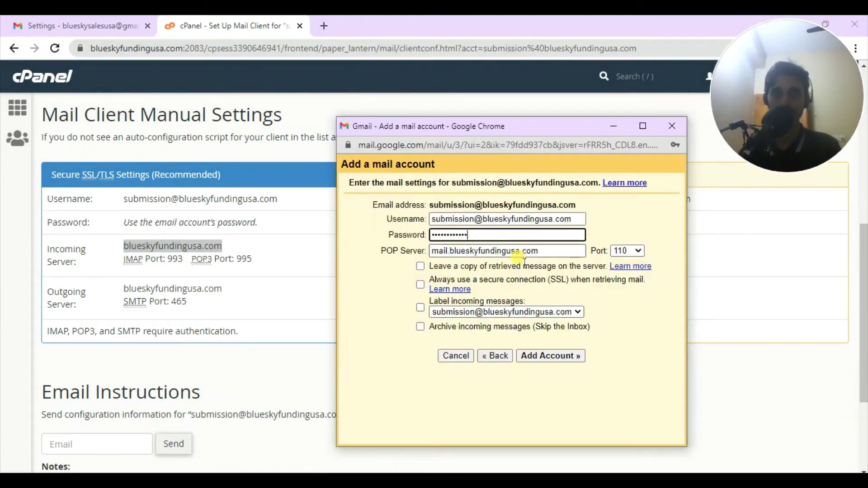
drag(547, 251, 372, 272)
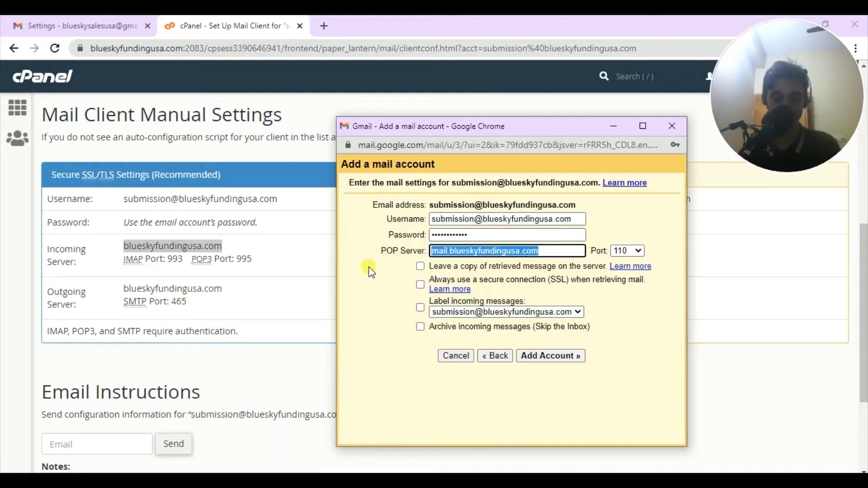
key(ctrl+v)
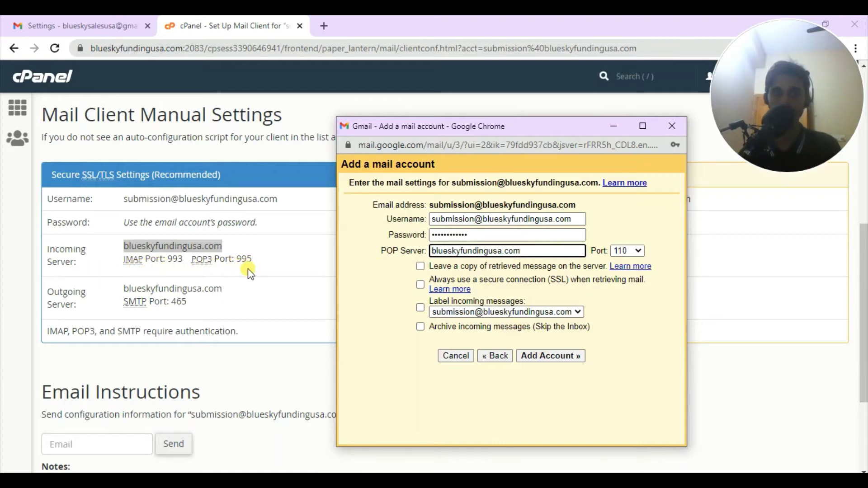
click(630, 254)
click(625, 294)
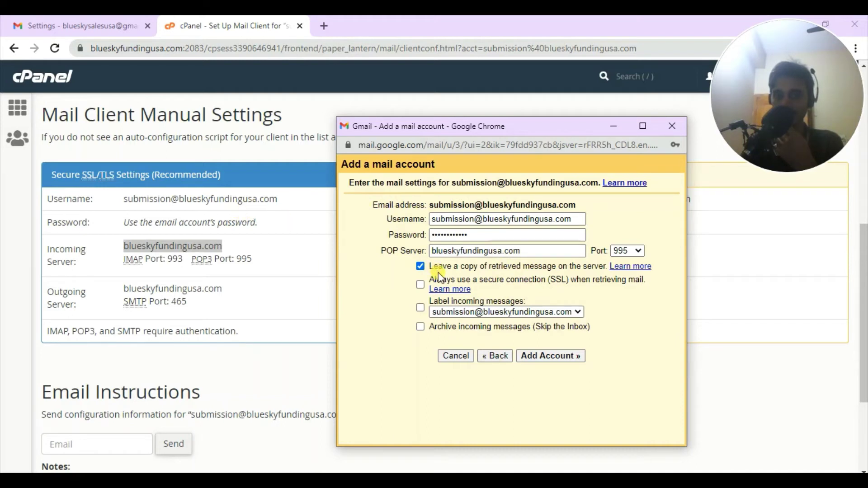
- Stop keeping copies of retrieved mail on the server, keeping SSL and incoming-mail labelling on
click(420, 267)
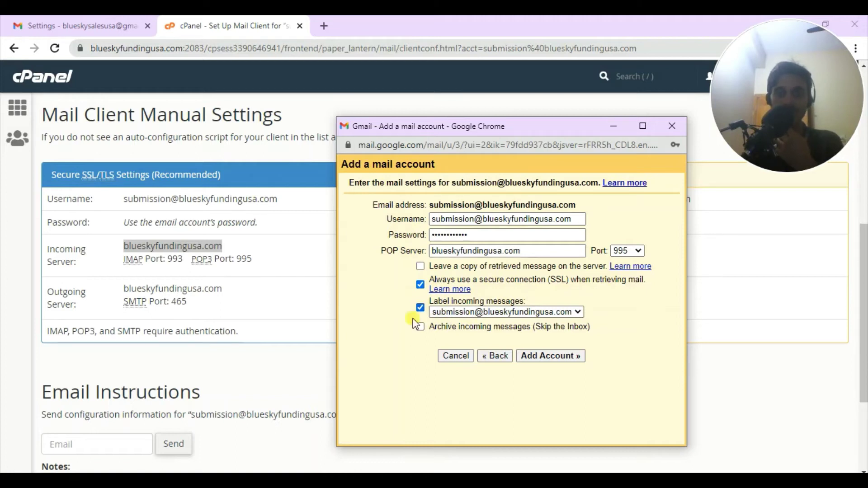
click(97, 129)
click(86, 25)
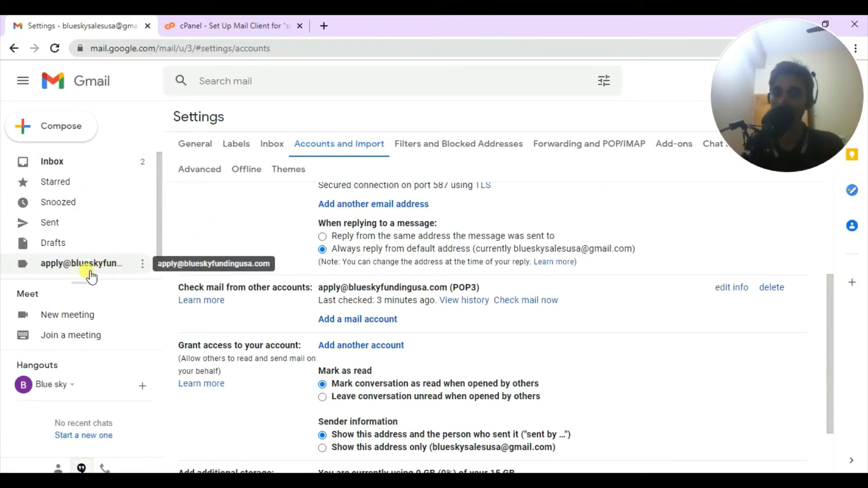
- Bring the Add a mail account window back and add the submission POP3 account
click(183, 28)
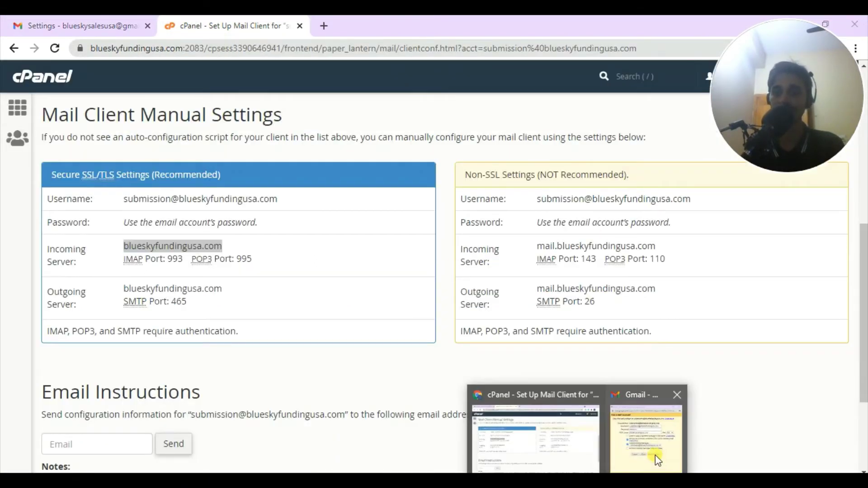
click(655, 454)
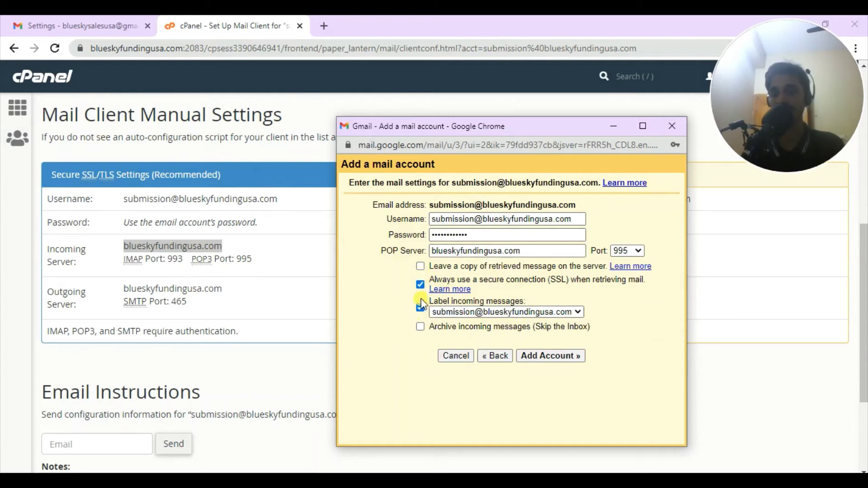
click(554, 361)
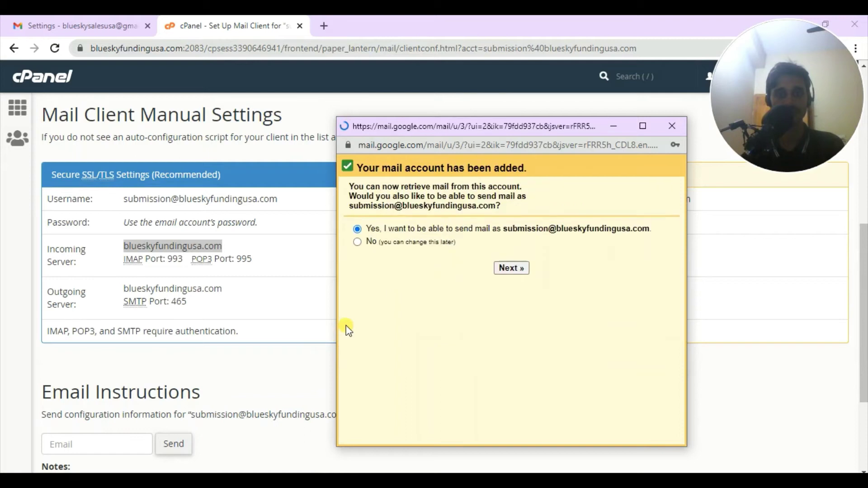
- Decline saving the password and choose to also send mail as the submission address
click(653, 354)
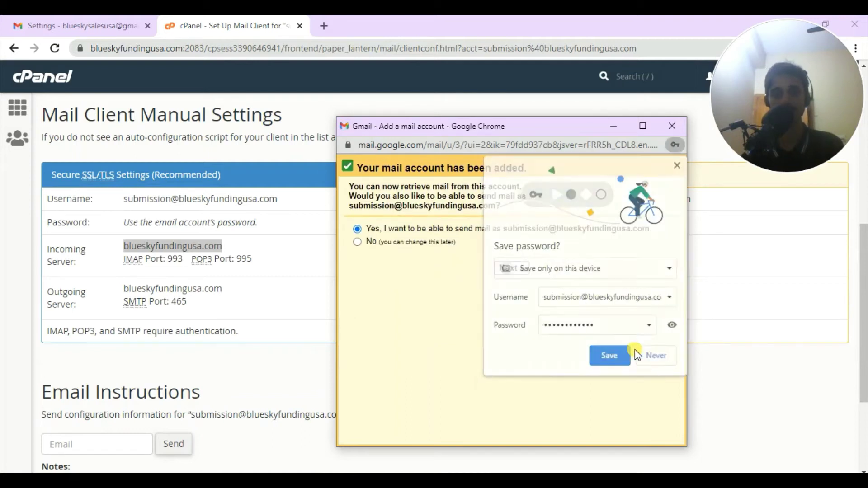
drag(514, 135, 363, 143)
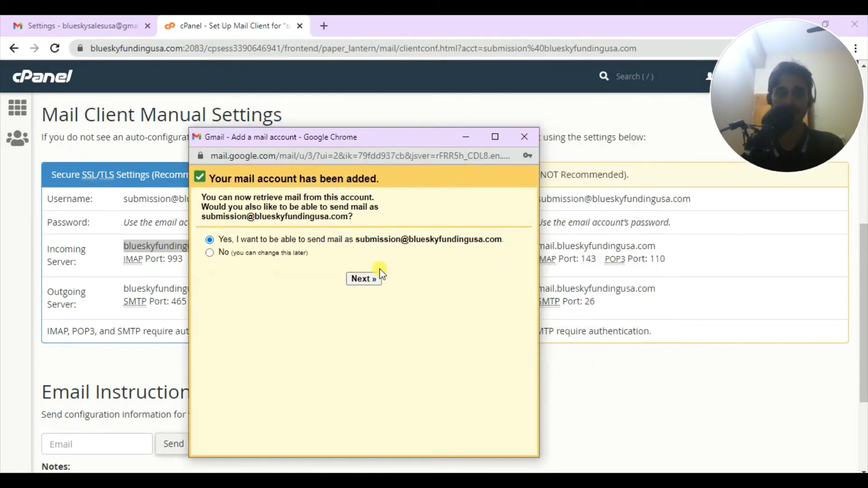
click(379, 279)
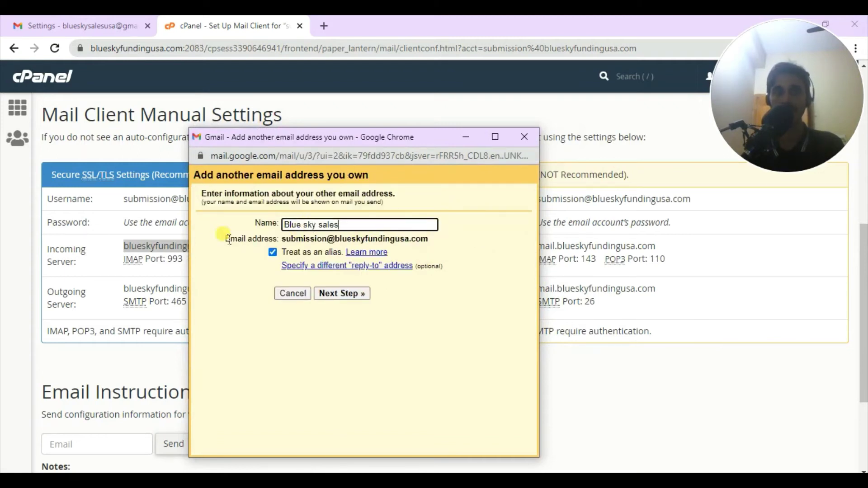
- Change the send-as sender name to BlueSkySales
triple_click(312, 228)
key(End)
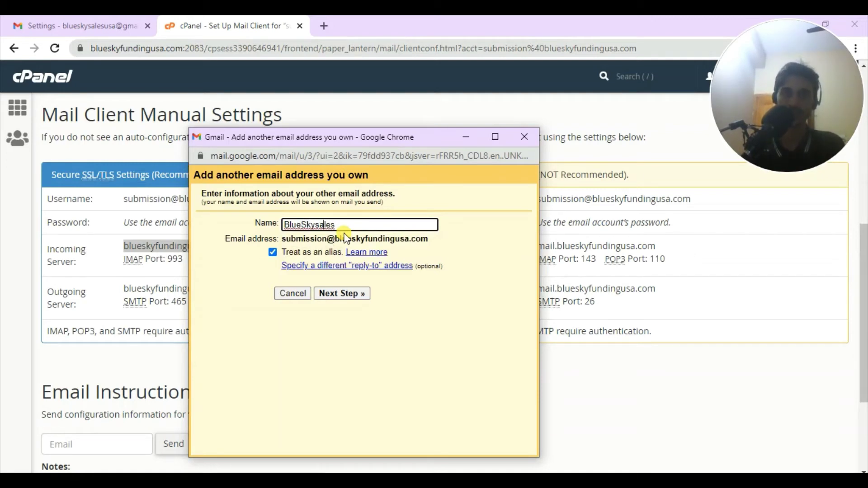
text(S)
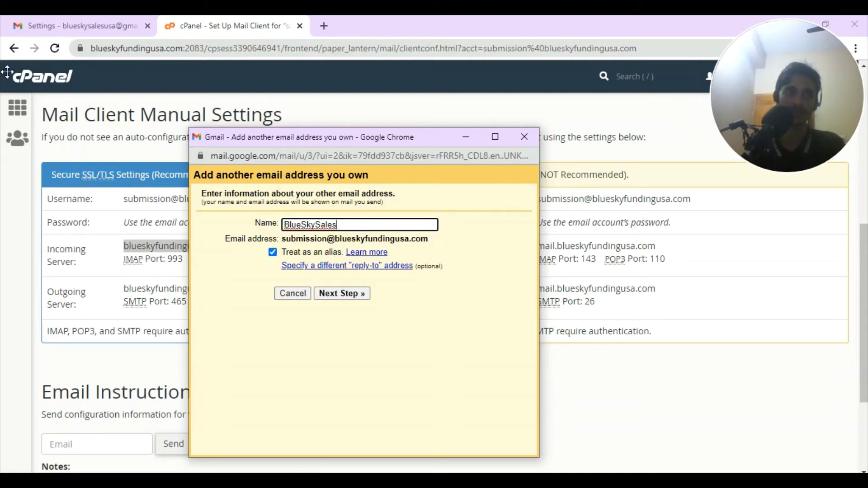
click(214, 82)
click(96, 32)
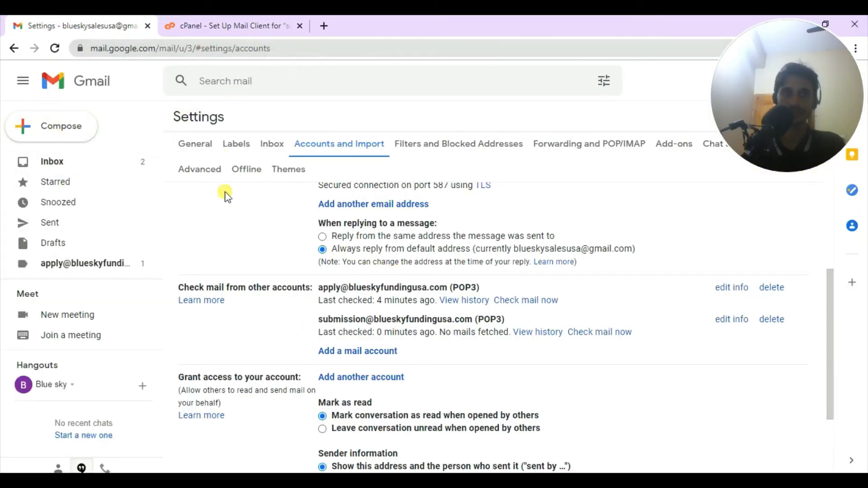
- Open Gmail in a new third tab and bring the send-as setup window back forward
click(322, 25)
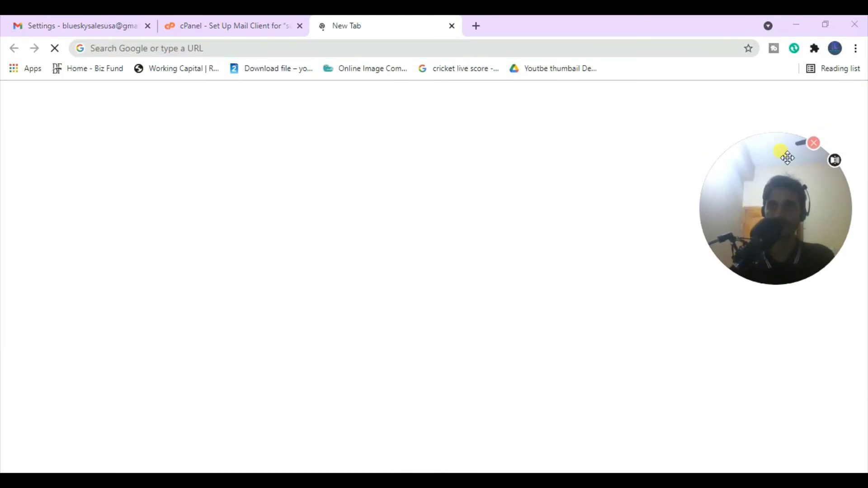
click(744, 102)
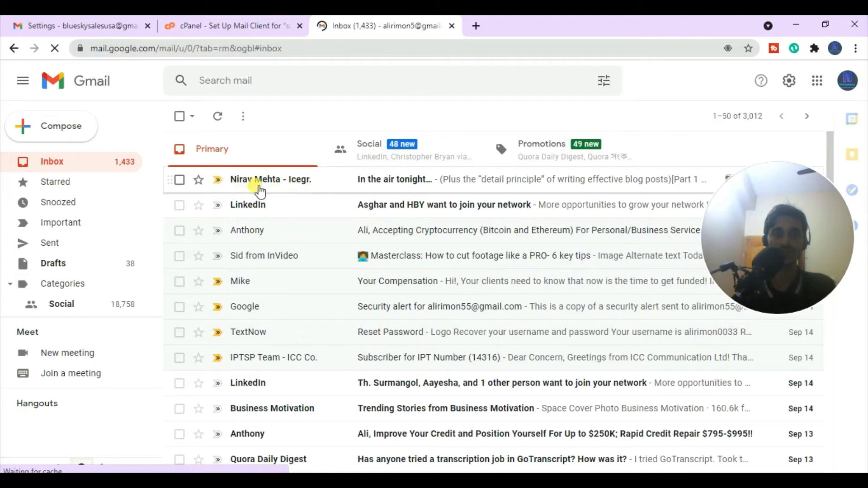
click(235, 26)
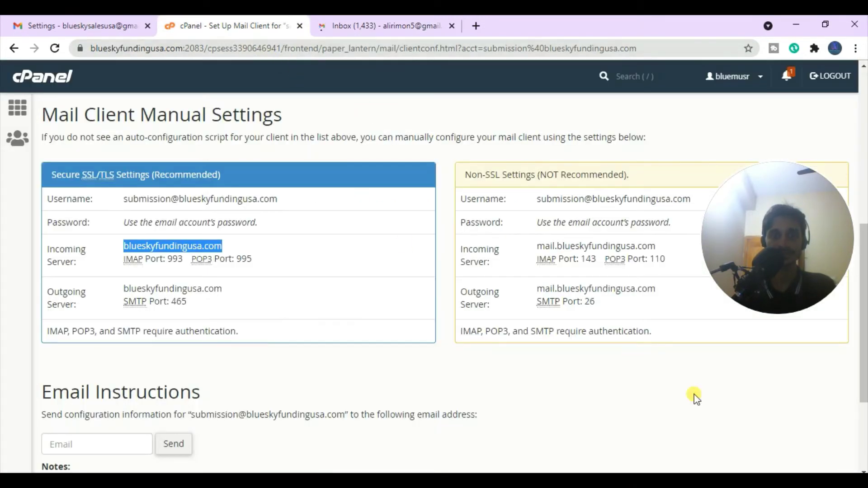
click(633, 450)
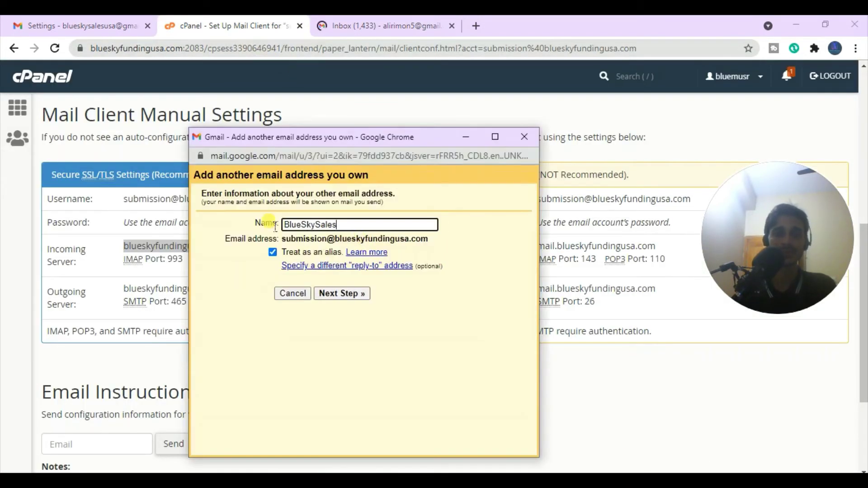
click(367, 27)
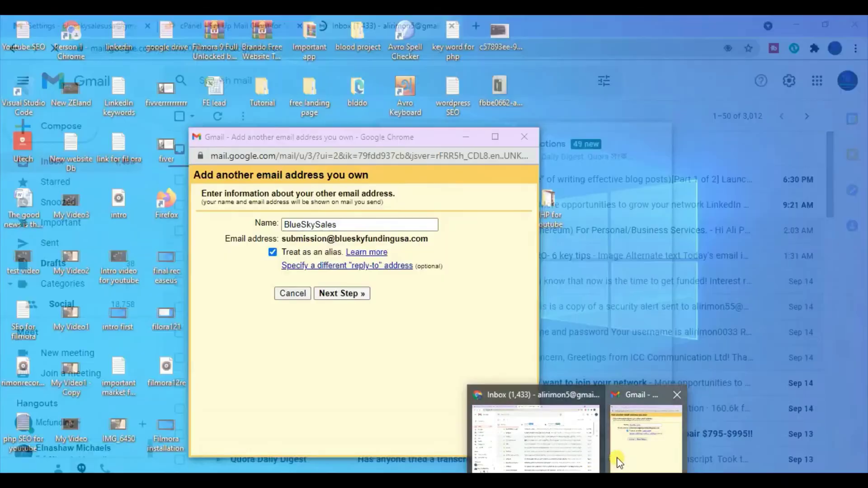
click(622, 458)
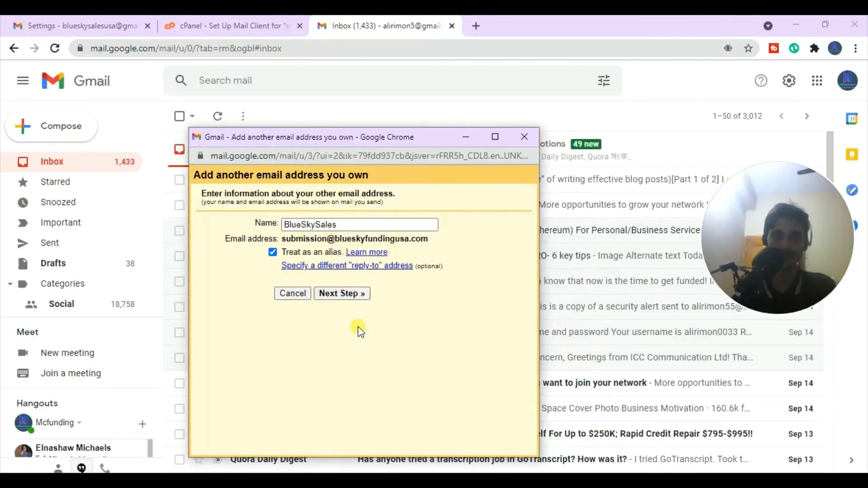
- Go to the SMTP step and paste cPanel's outgoing hostname as the SMTP Server
click(345, 293)
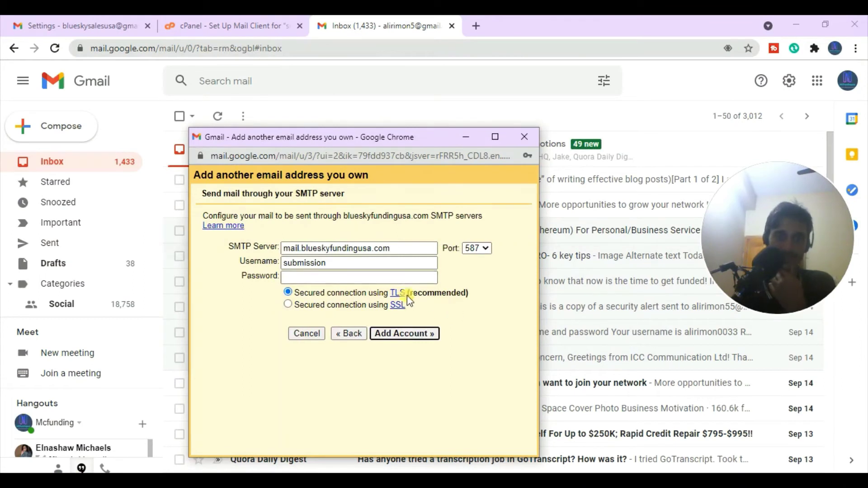
drag(408, 145, 275, 111)
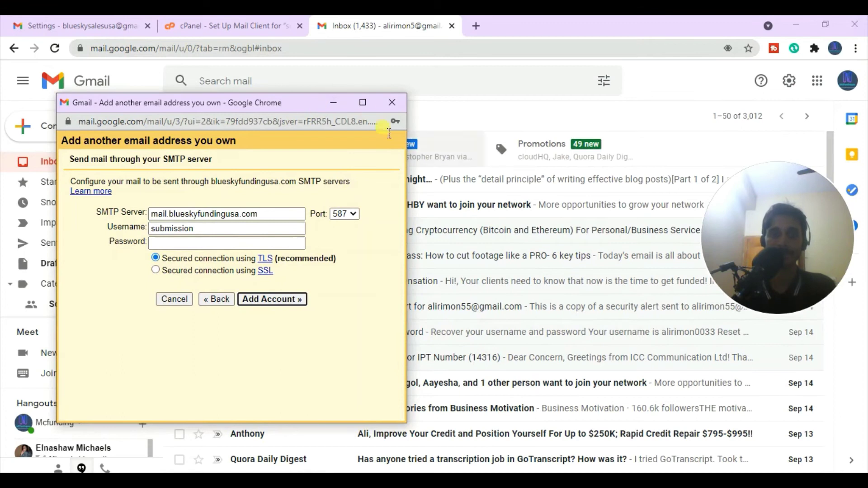
click(215, 36)
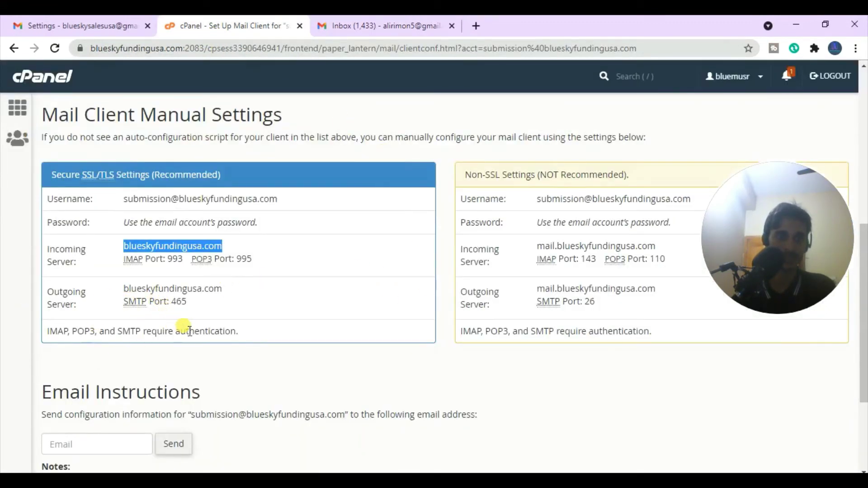
click(93, 292)
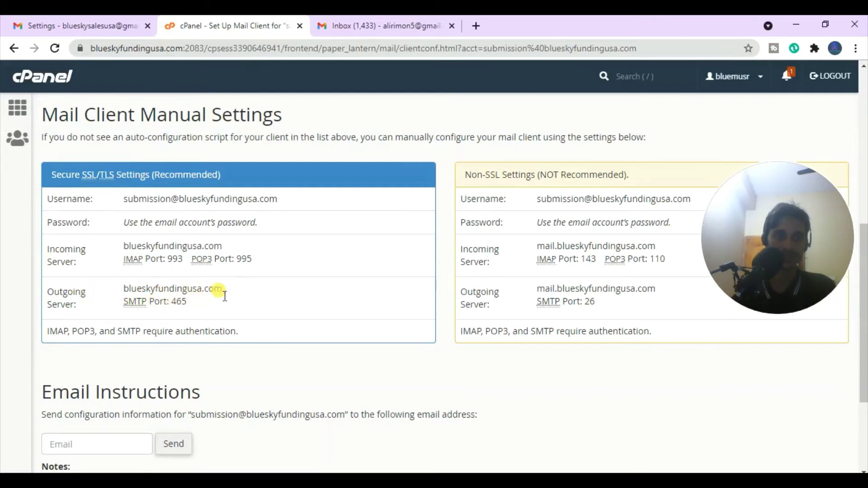
drag(228, 291, 117, 295)
key(ctrl+c)
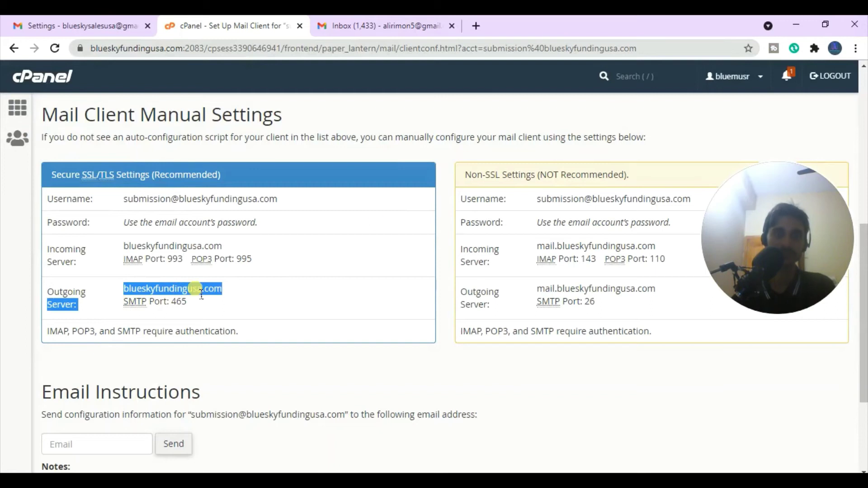
click(577, 482)
click(656, 447)
click(278, 214)
drag(275, 218, 85, 218)
key(ctrl+v)
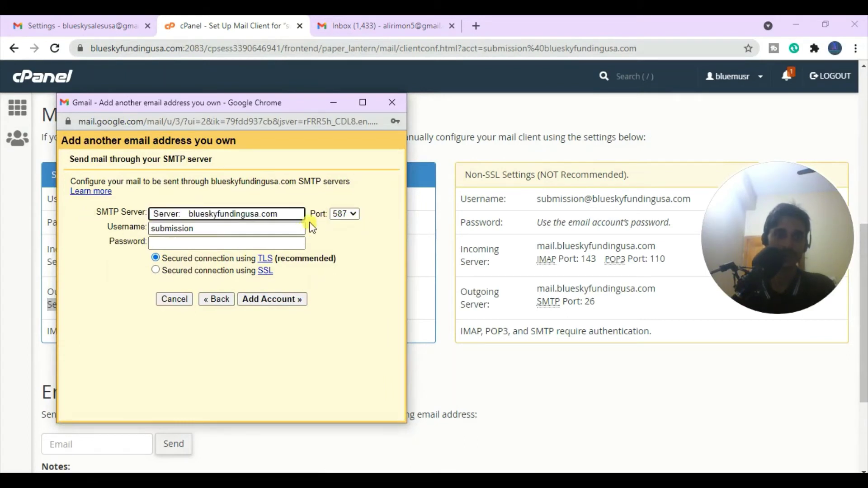
- Compare cPanel's secure port 465, then settle on SMTP port 587
click(341, 216)
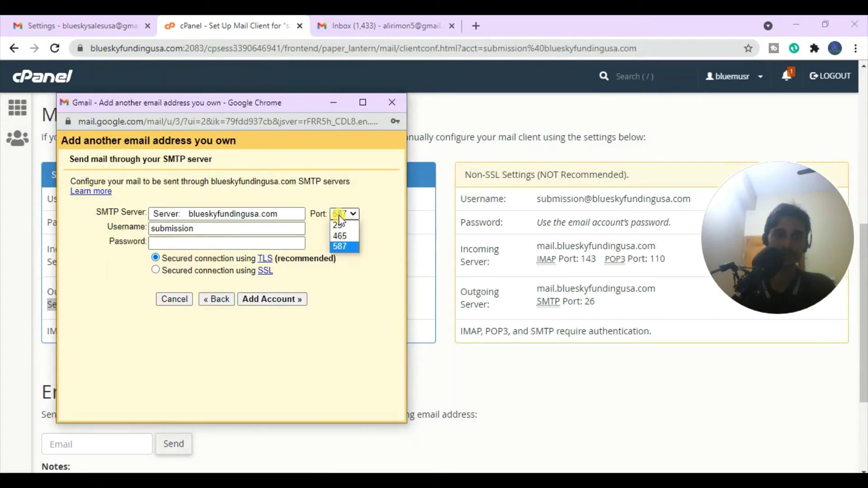
click(338, 217)
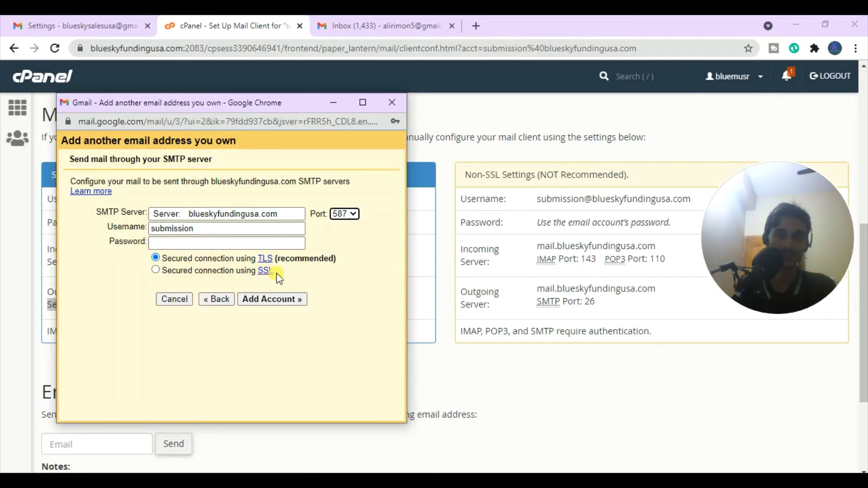
click(344, 214)
click(347, 215)
click(58, 32)
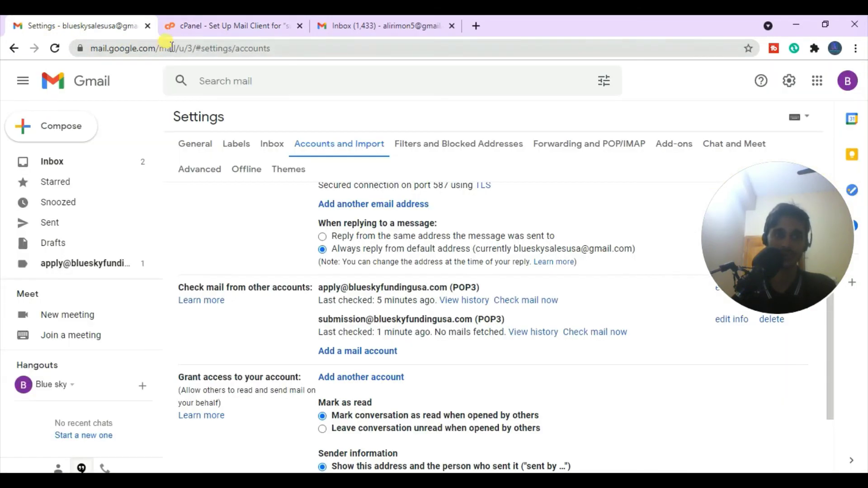
click(232, 27)
double_click(186, 304)
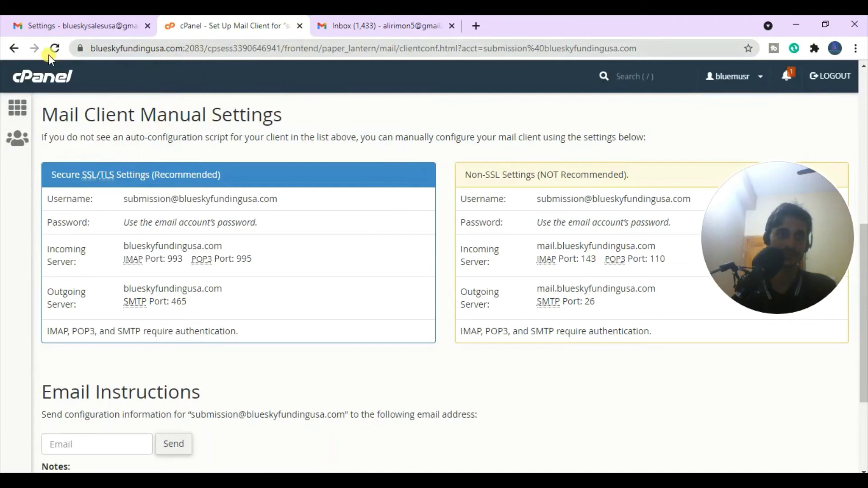
mouse_move(611, 454)
click(642, 434)
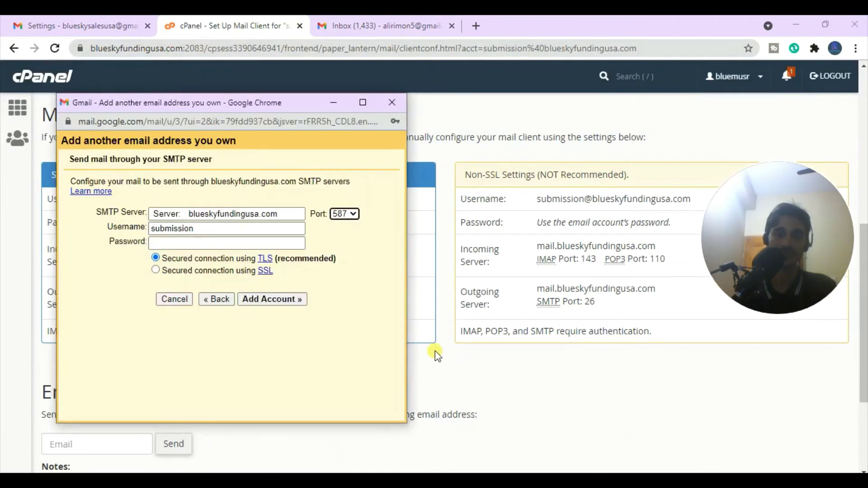
click(344, 217)
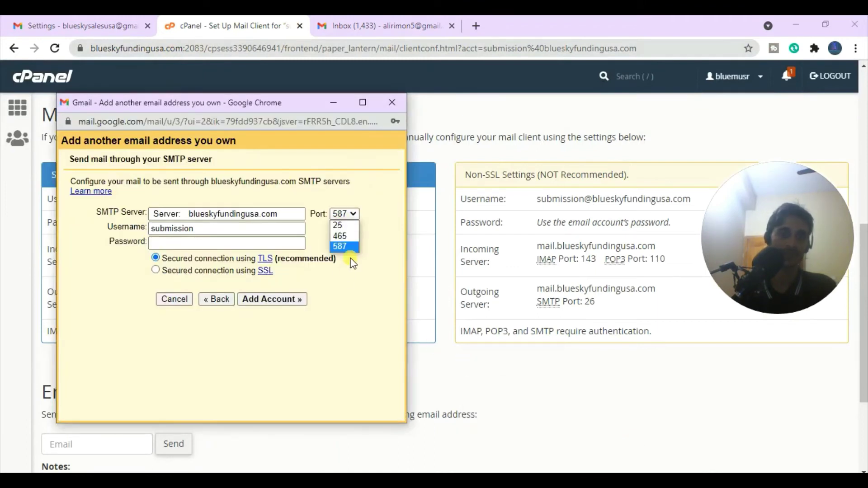
click(347, 235)
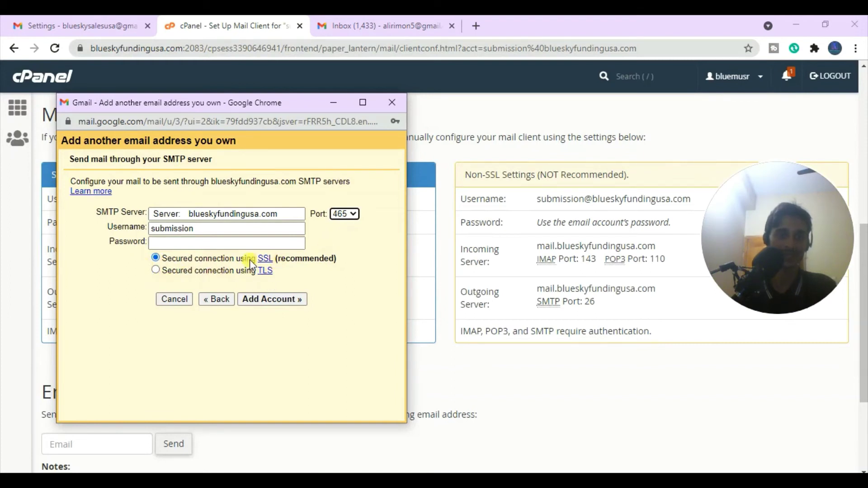
click(343, 219)
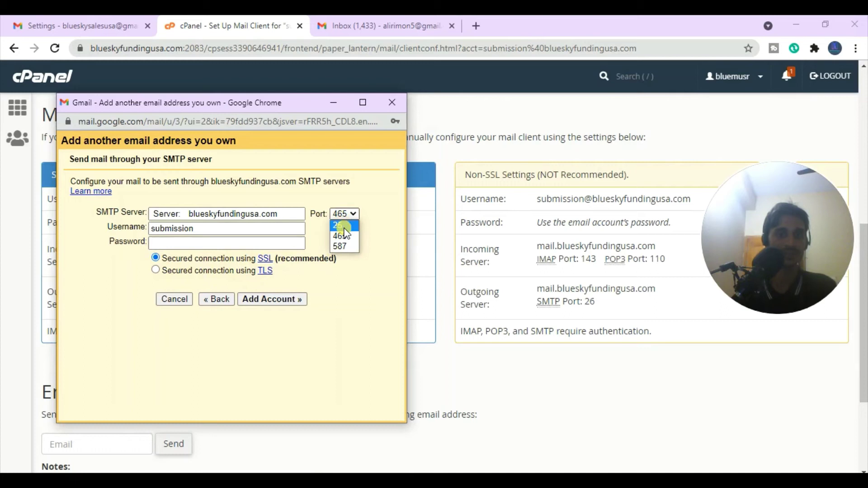
click(340, 249)
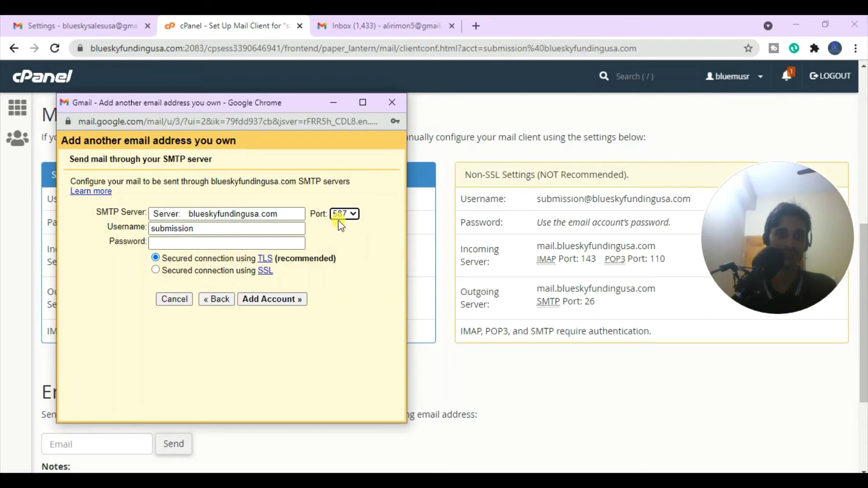
- Re-enter the SMTP Server as blueskyfundingusa.com, copied from cPanel's outgoing server details
click(239, 215)
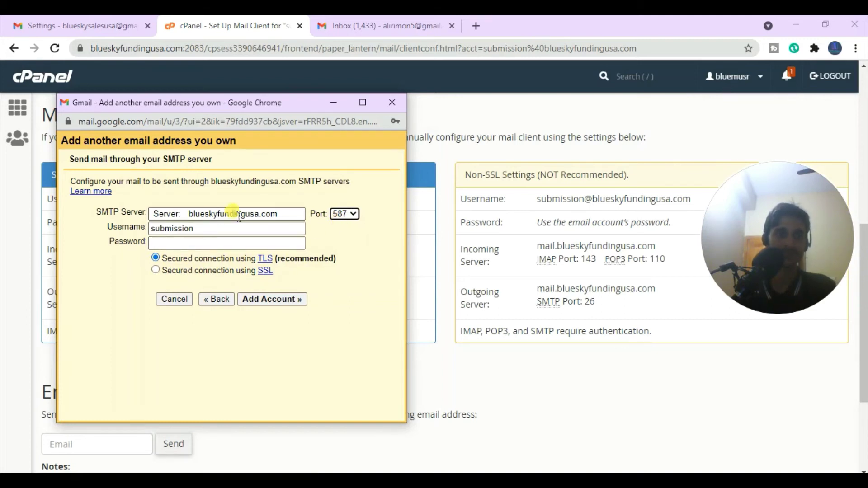
click(289, 216)
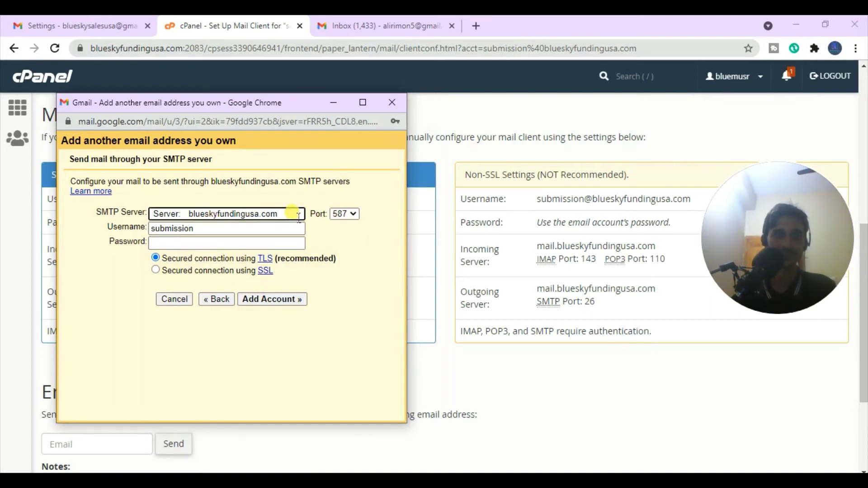
drag(285, 215, 112, 213)
key(BackSpace)
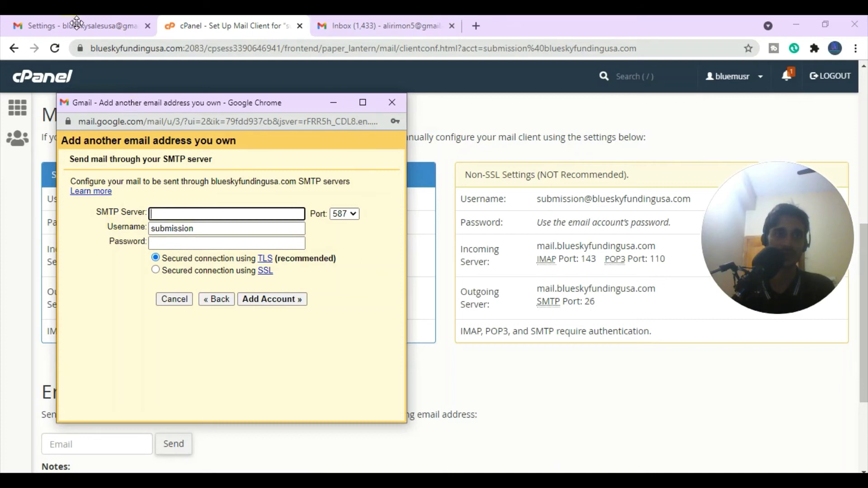
click(422, 345)
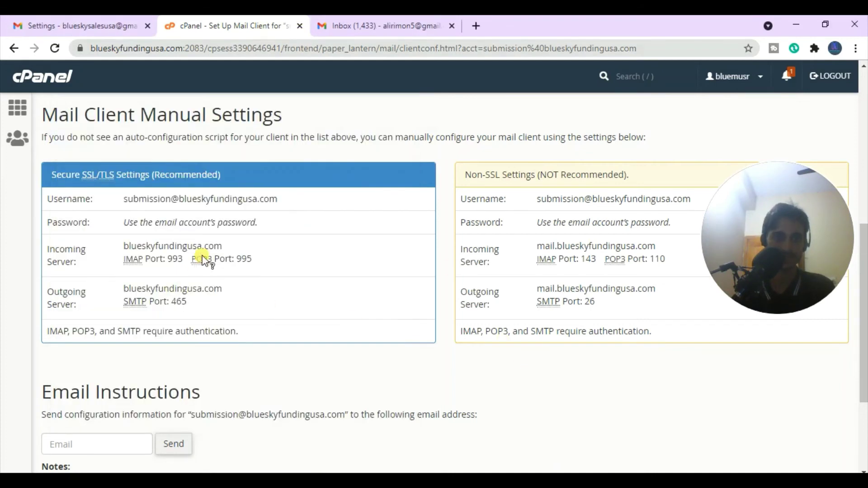
drag(235, 290, 122, 291)
key(ctrl+c)
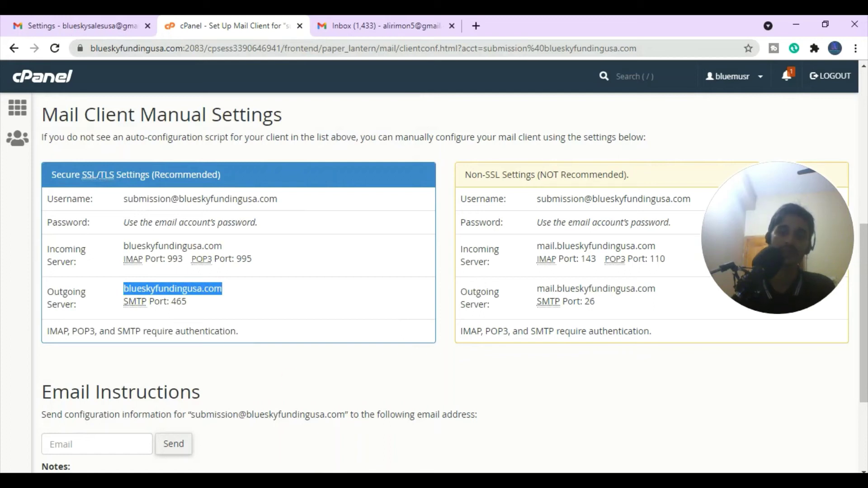
mouse_move(576, 480)
click(633, 429)
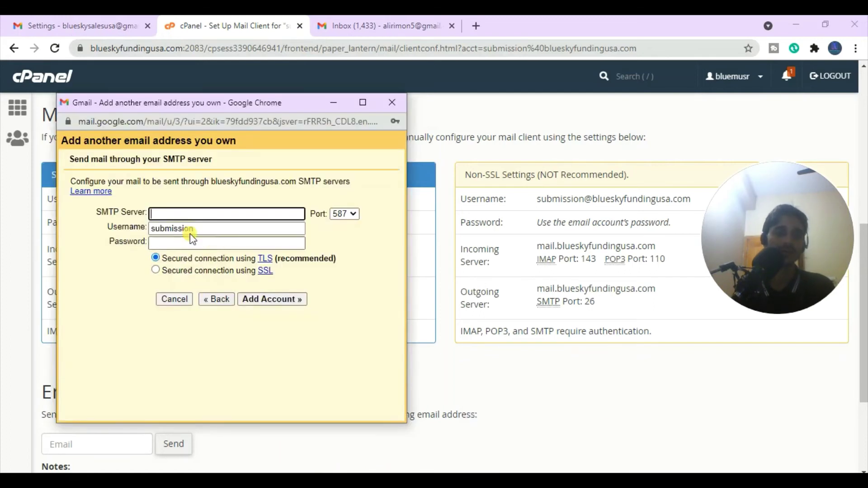
key(ctrl+v)
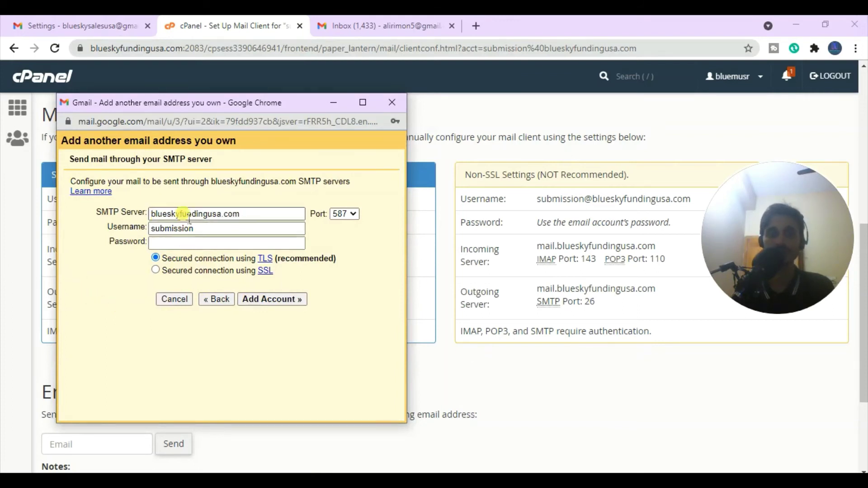
click(491, 318)
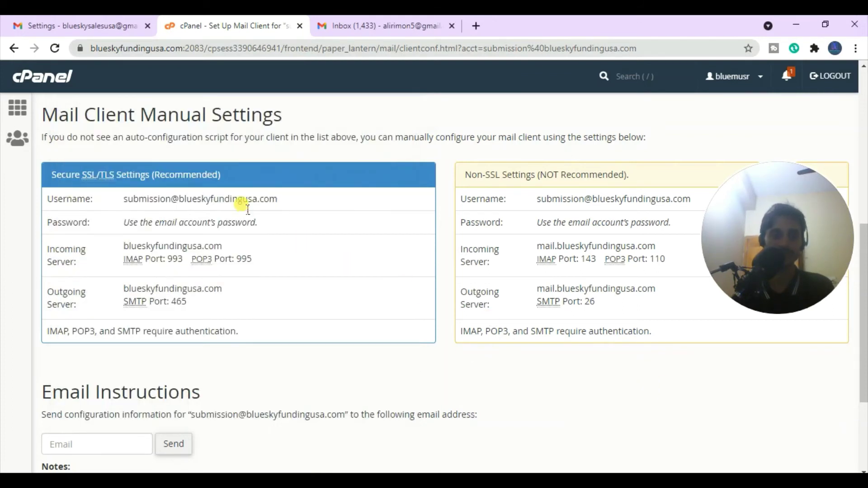
drag(289, 200, 134, 207)
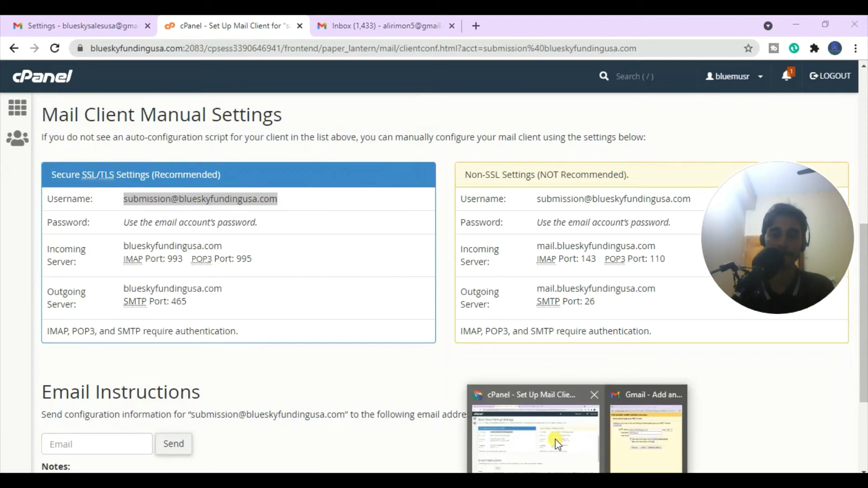
mouse_move(572, 470)
click(651, 433)
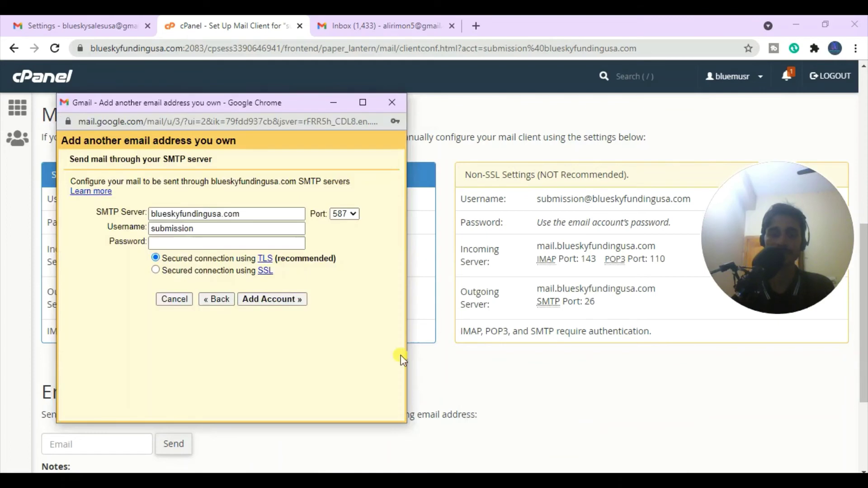
click(199, 229)
drag(204, 232, 90, 228)
key(ctrl+v)
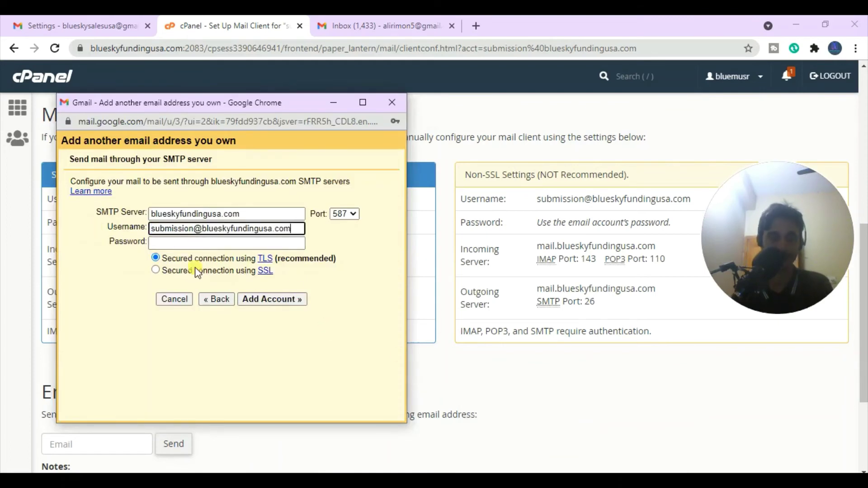
click(379, 349)
- Paste the account password from the saved notes and submit the SMTP settings
mouse_move(556, 472)
click(565, 398)
click(473, 162)
drag(476, 164, 370, 164)
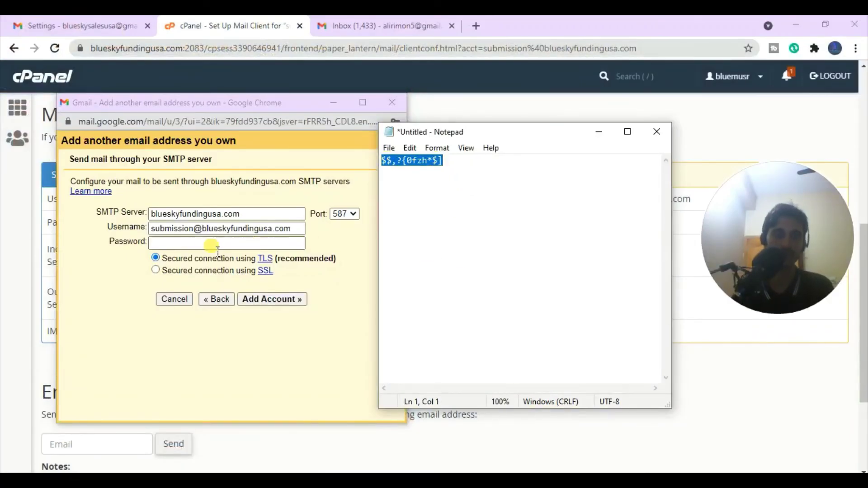
click(201, 244)
key(ctrl+v)
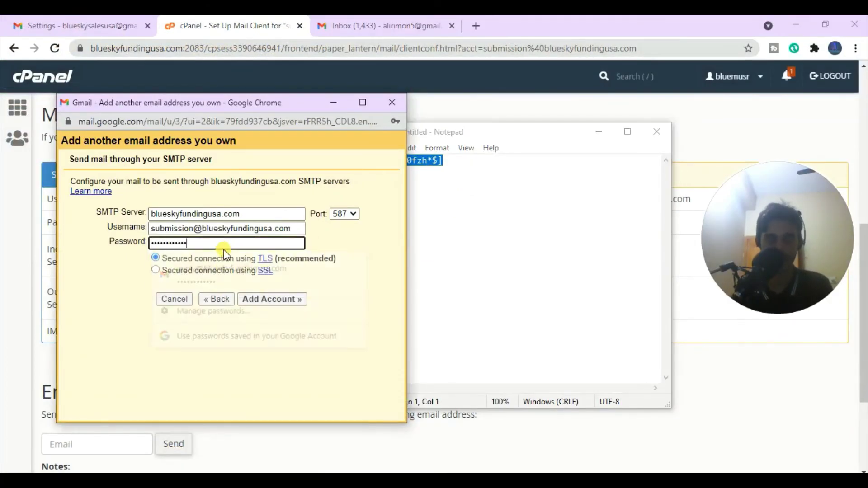
click(226, 343)
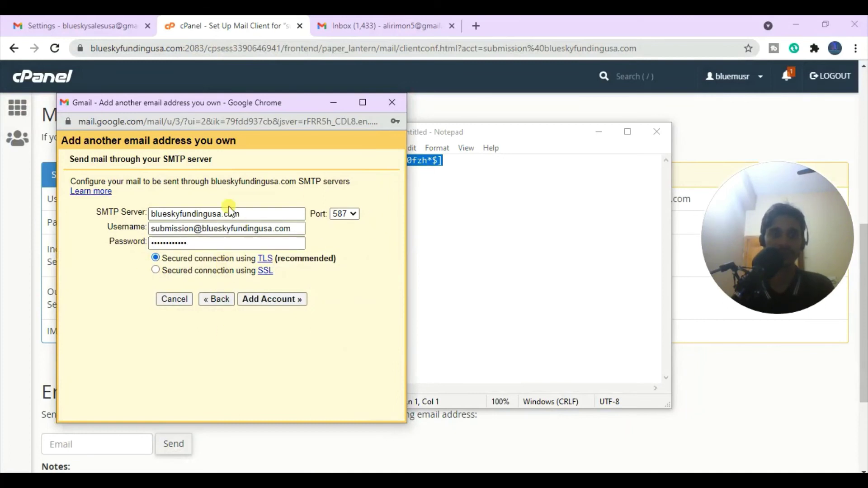
click(268, 304)
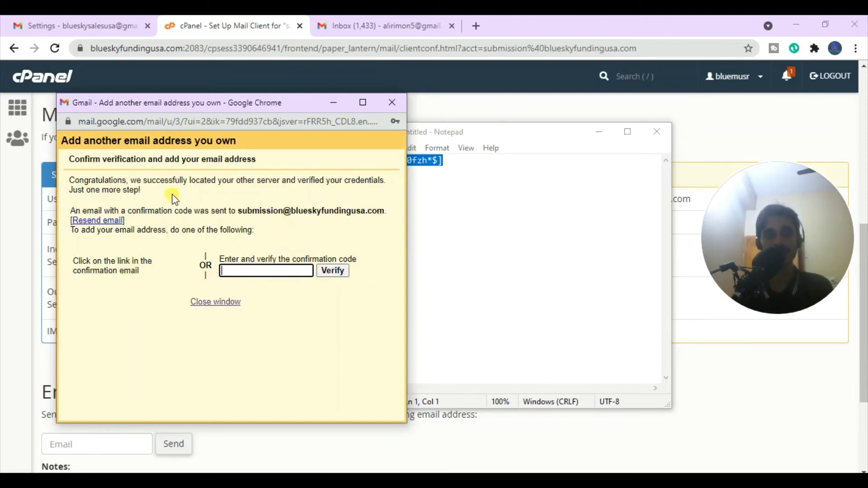
- Move the verification window aside and use Go Back on cPanel's mail client page
drag(286, 103, 445, 121)
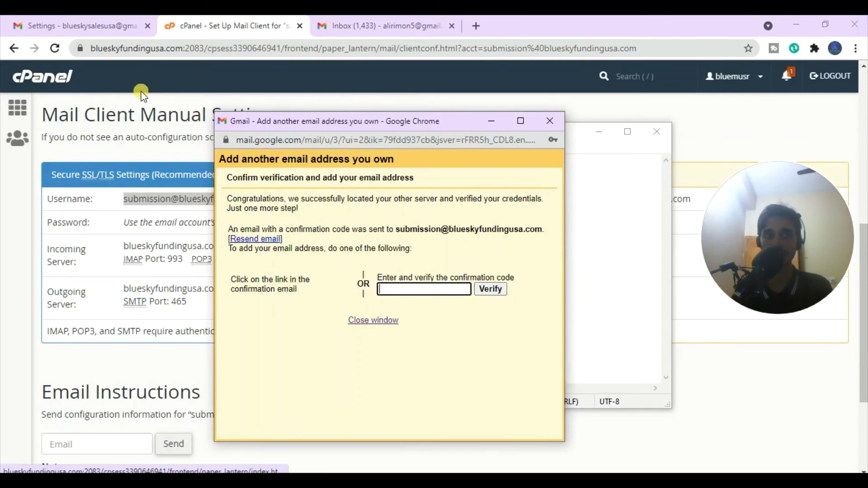
click(280, 91)
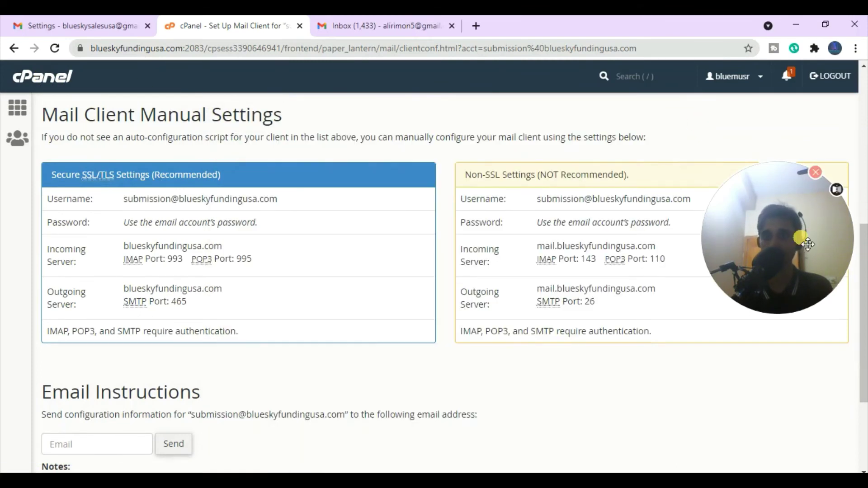
scroll(863, 325, down, 2)
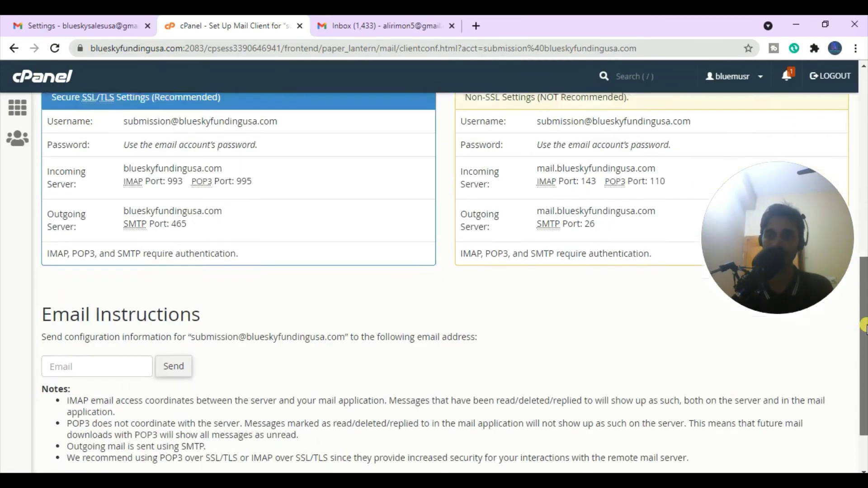
scroll(863, 324, down, 2)
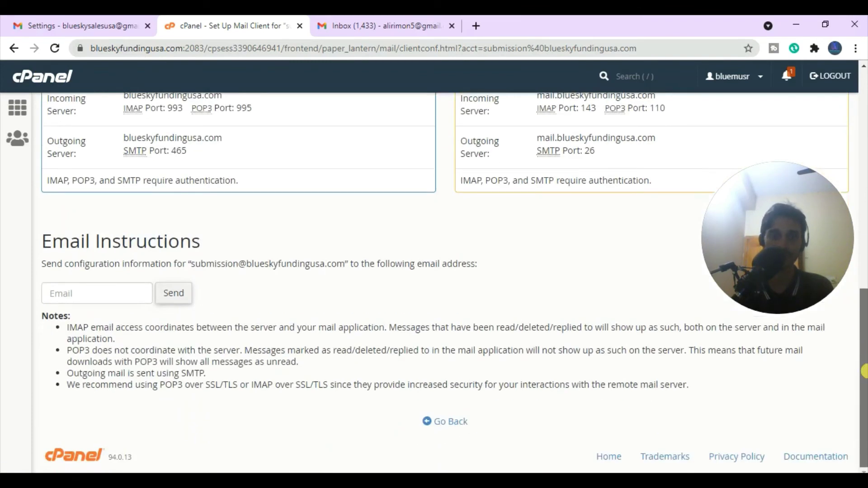
click(452, 423)
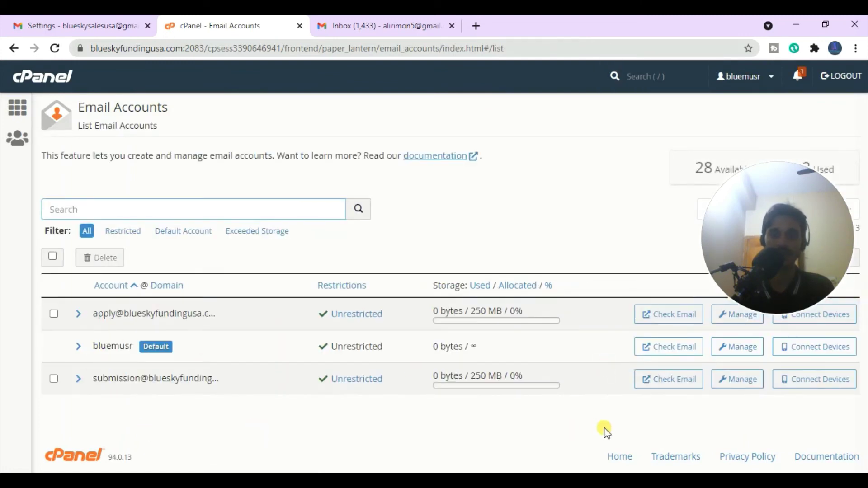
- Open the submission mailbox in Roundcube and refresh until the Gmail Confirmation arrives
click(671, 390)
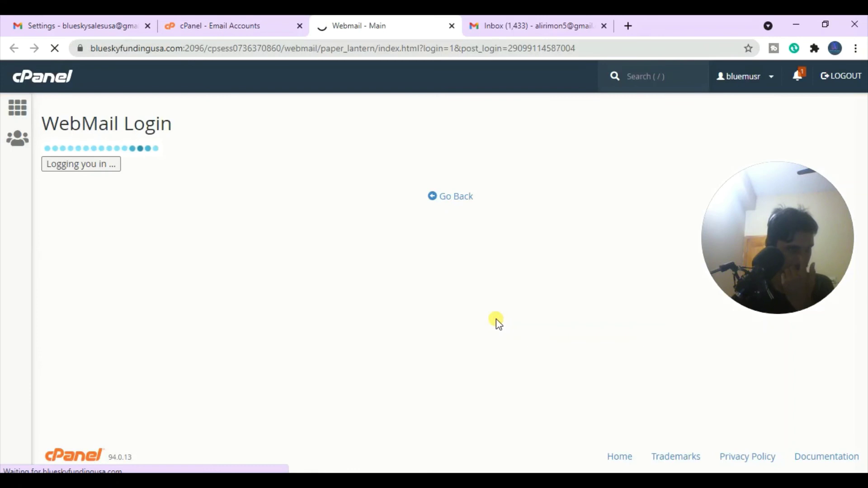
click(36, 265)
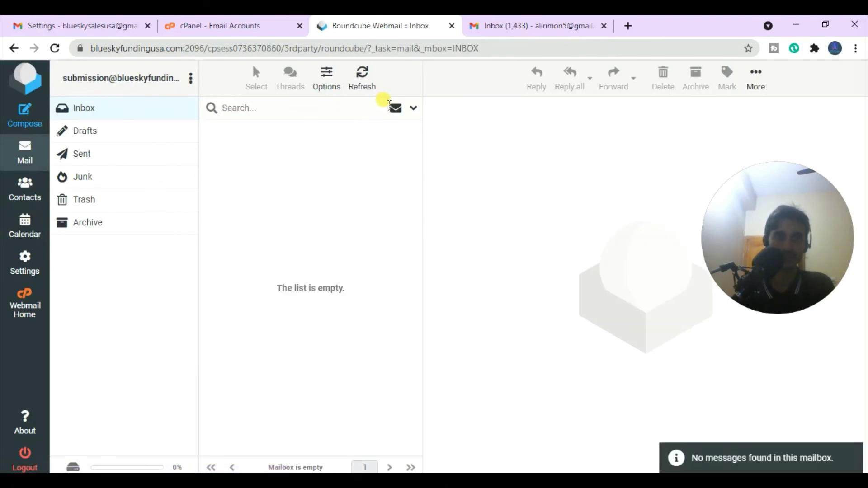
click(369, 80)
click(369, 80)
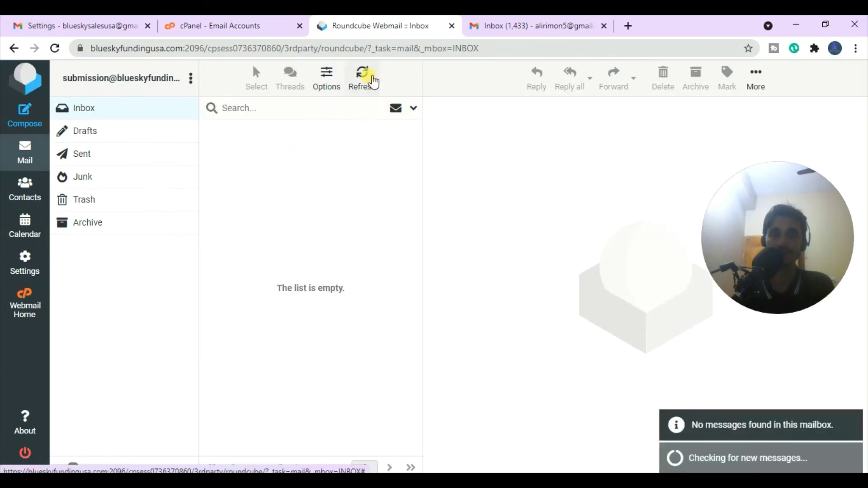
click(368, 81)
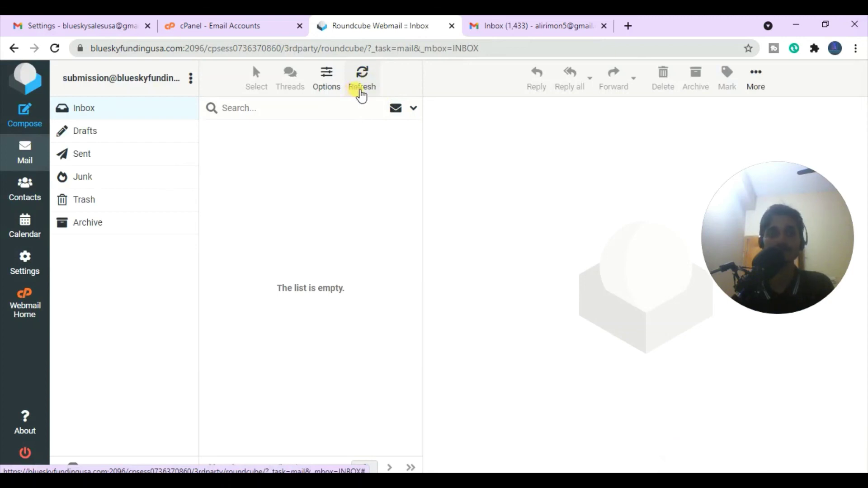
click(362, 85)
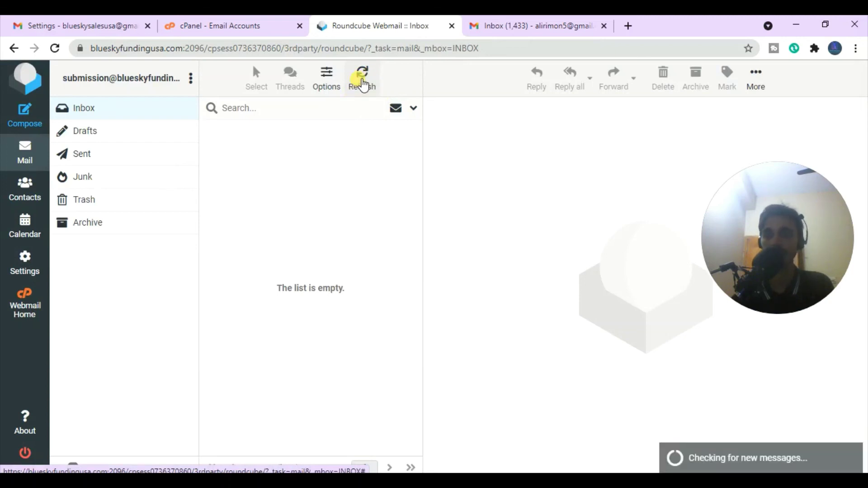
click(362, 84)
click(362, 84)
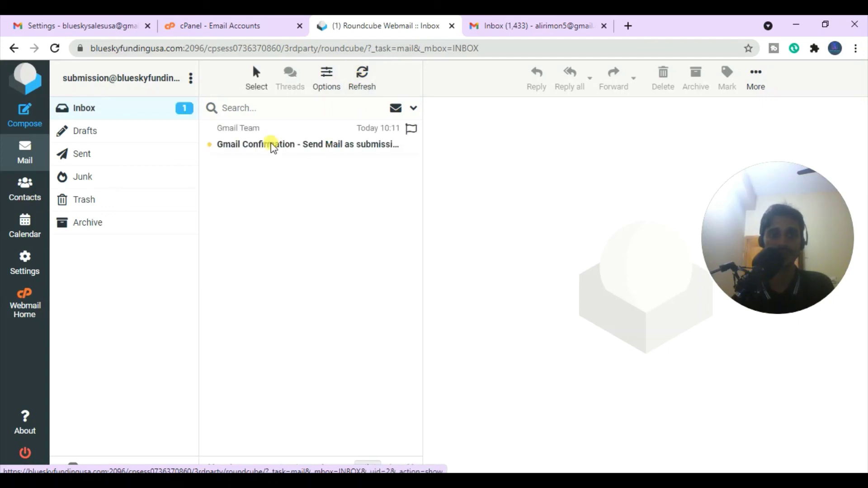
- Open the Gmail Confirmation message and copy its verification code
click(312, 150)
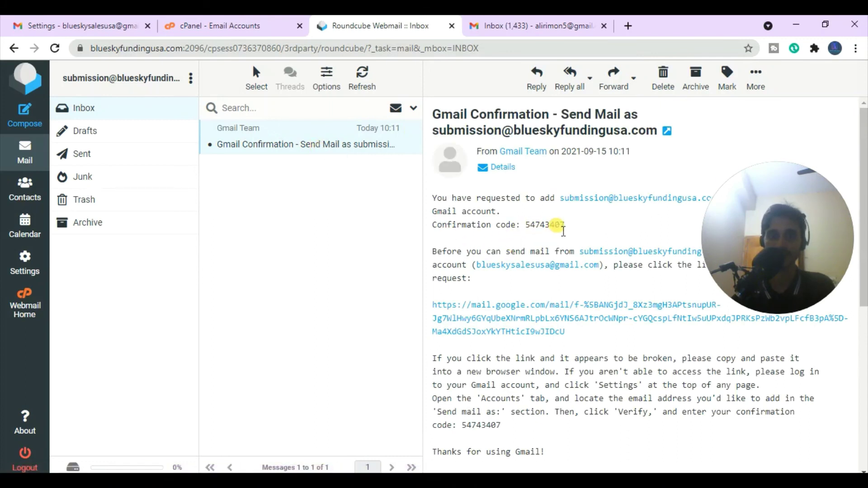
double_click(559, 224)
key(ctrl+c)
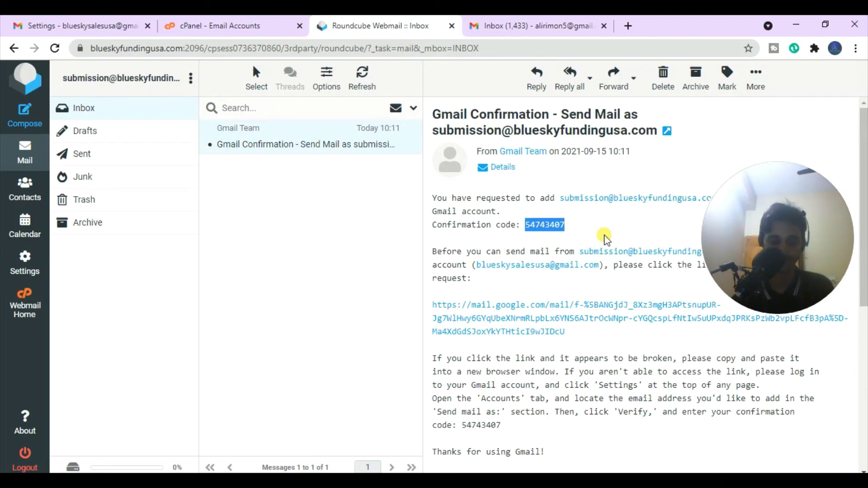
click(519, 26)
- Paste the emailed confirmation code into Gmail's add-address window and verify it
click(213, 28)
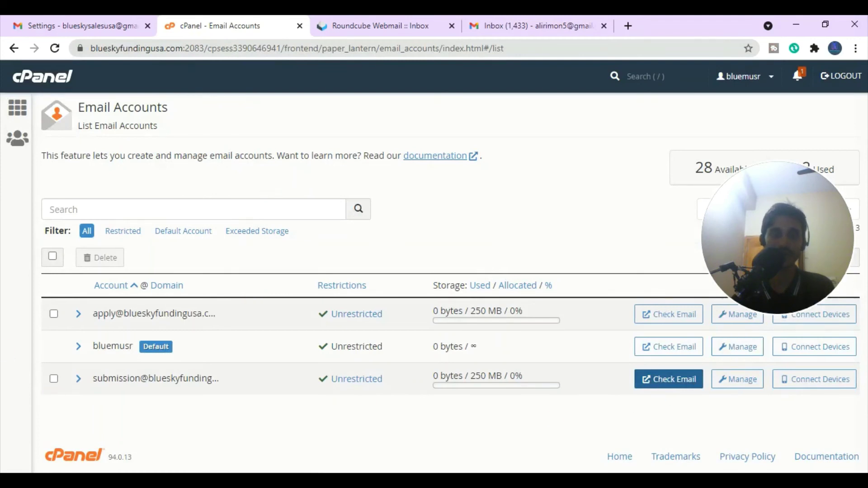
click(650, 452)
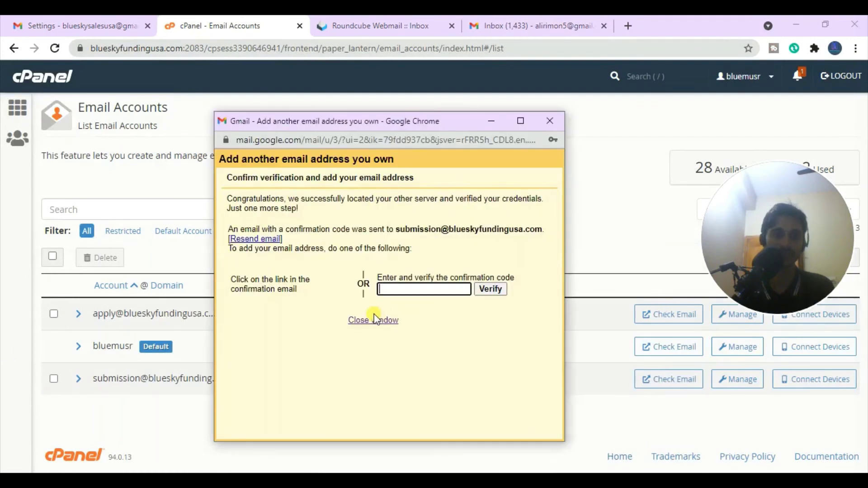
click(432, 297)
key(ctrl+v)
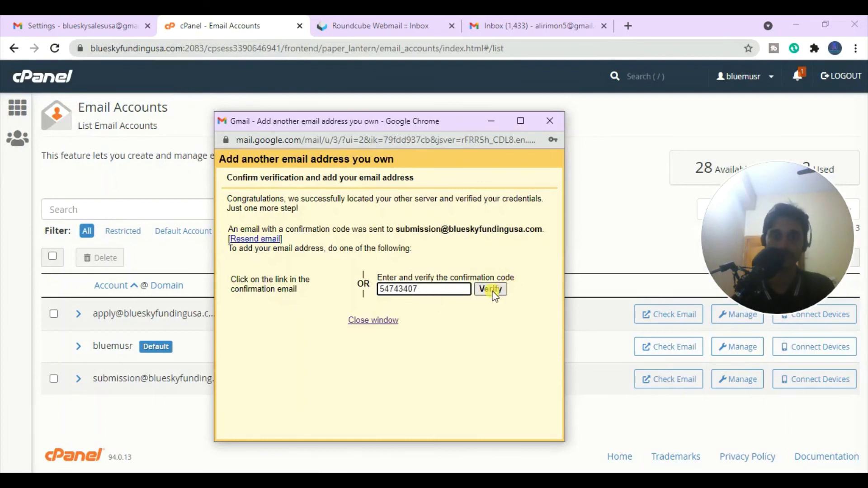
click(492, 291)
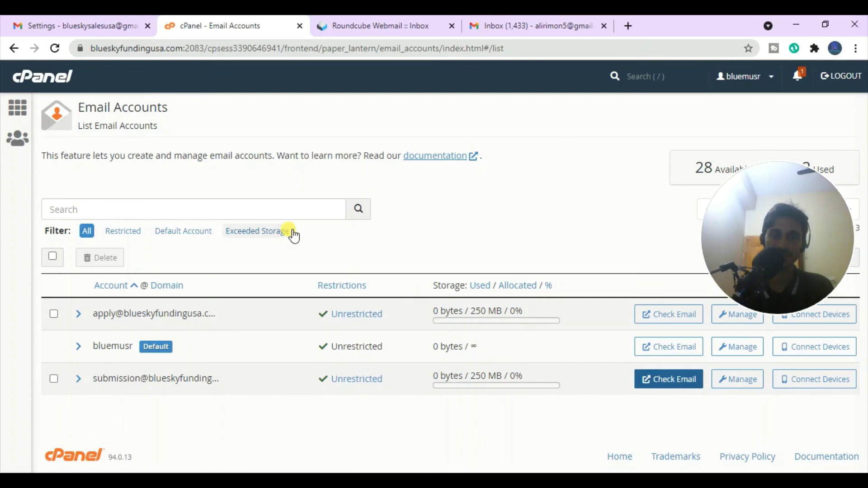
click(105, 29)
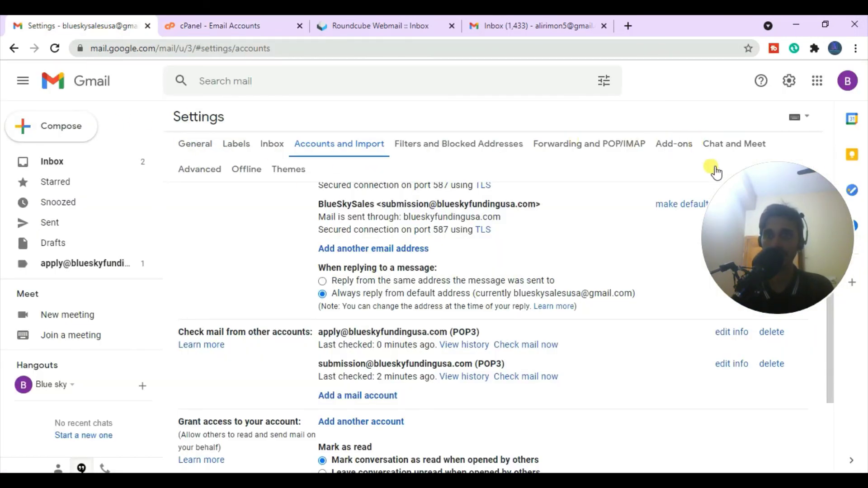
- Refresh the inbox and start a new message sent from the submission address
click(83, 163)
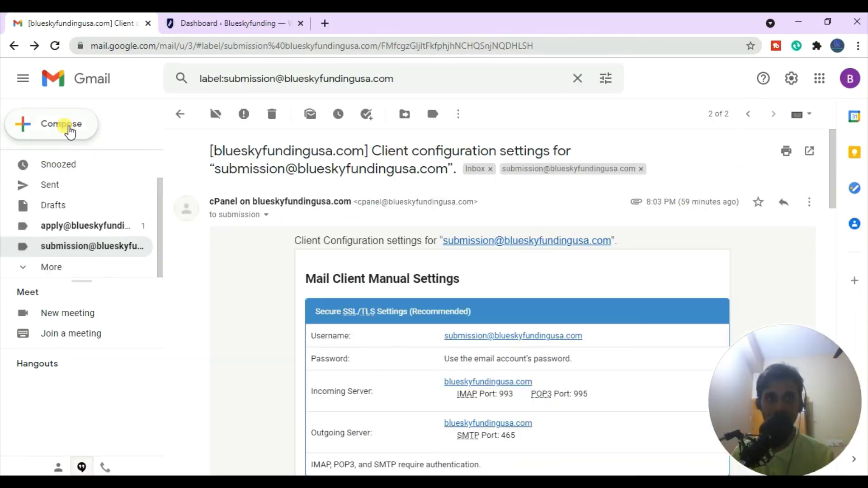
click(69, 129)
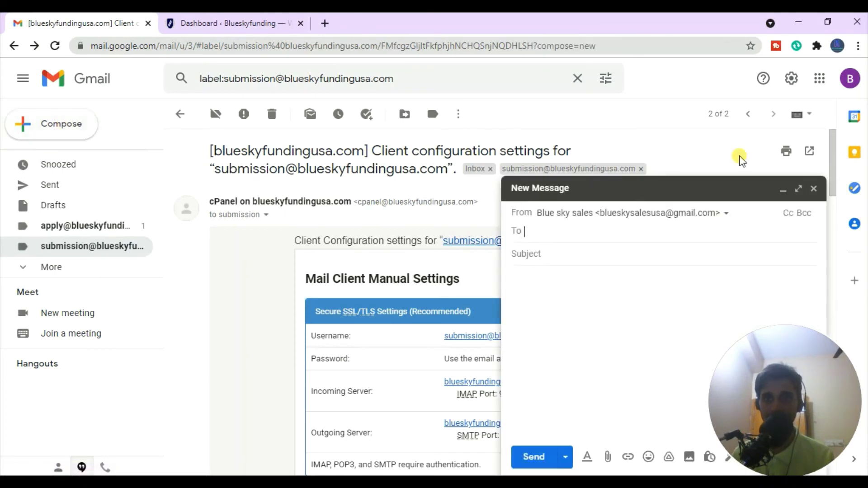
click(708, 222)
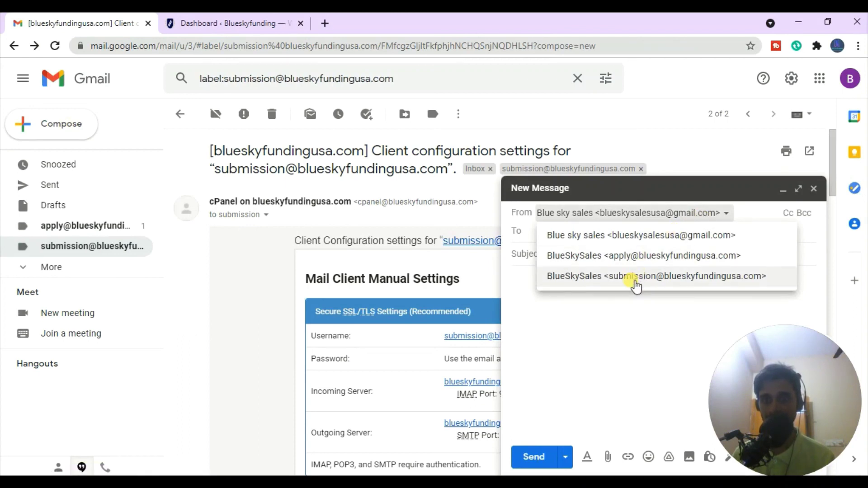
click(651, 282)
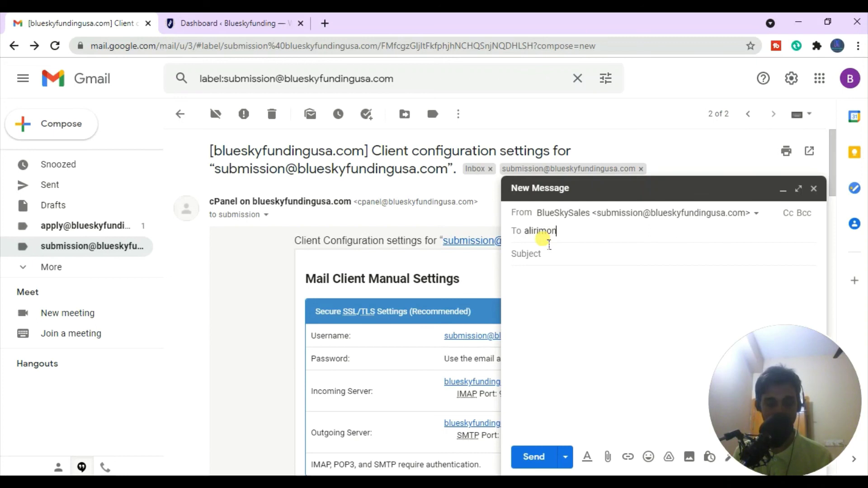
- Address the message to the test recipient's e-mail, with subject Test and body text, and send it
click(549, 244)
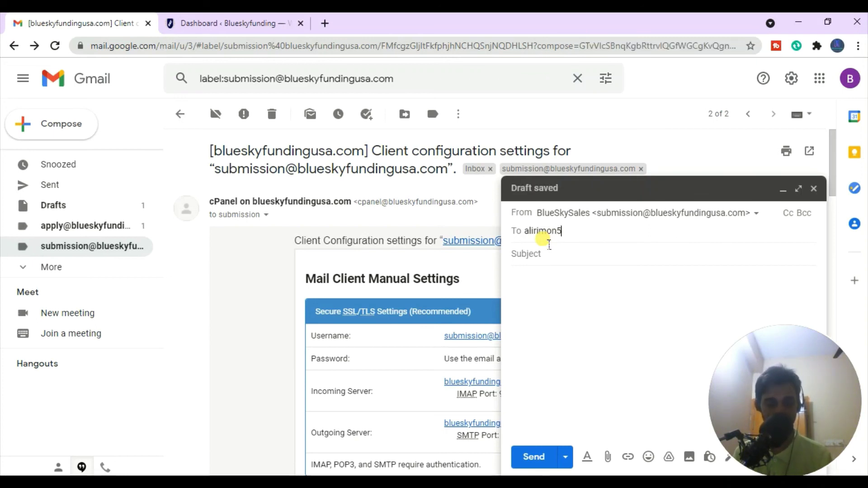
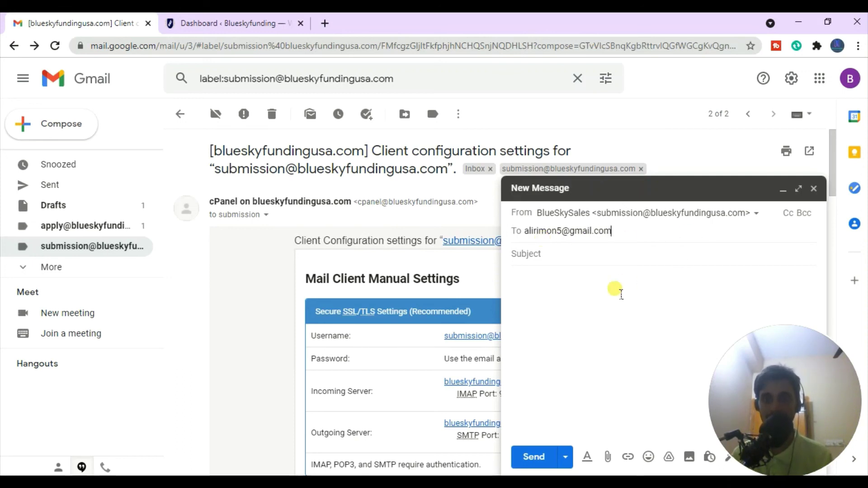
click(547, 257)
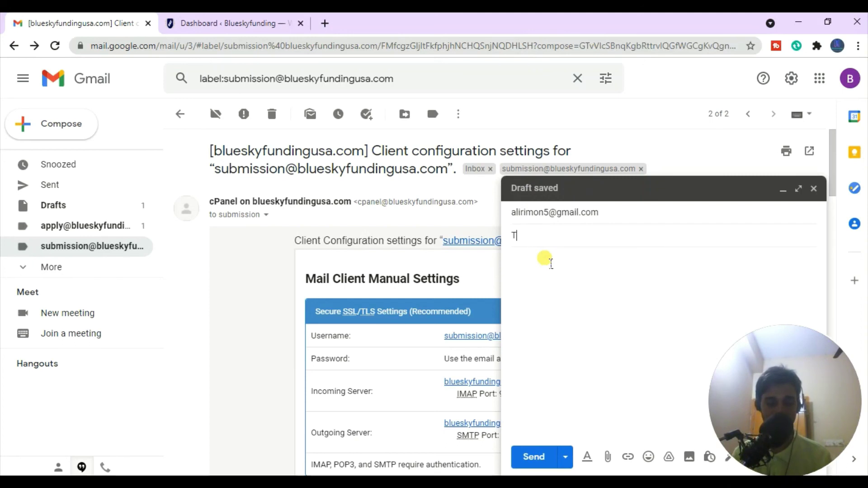
click(548, 294)
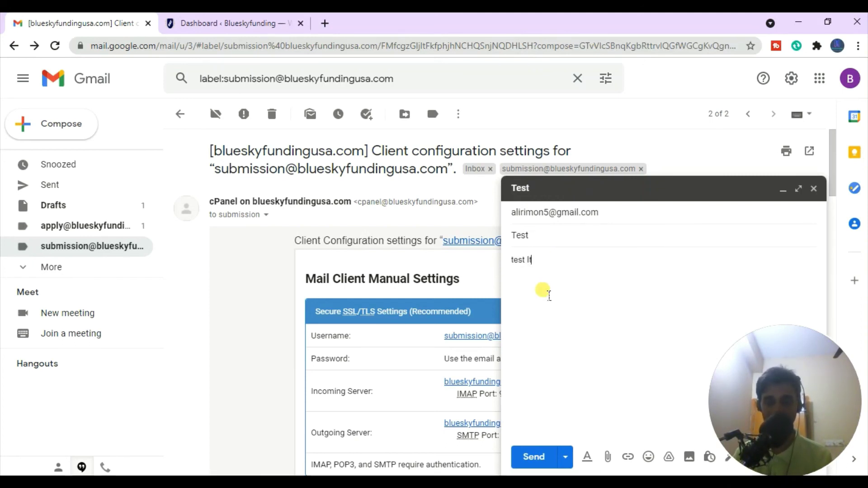
click(533, 456)
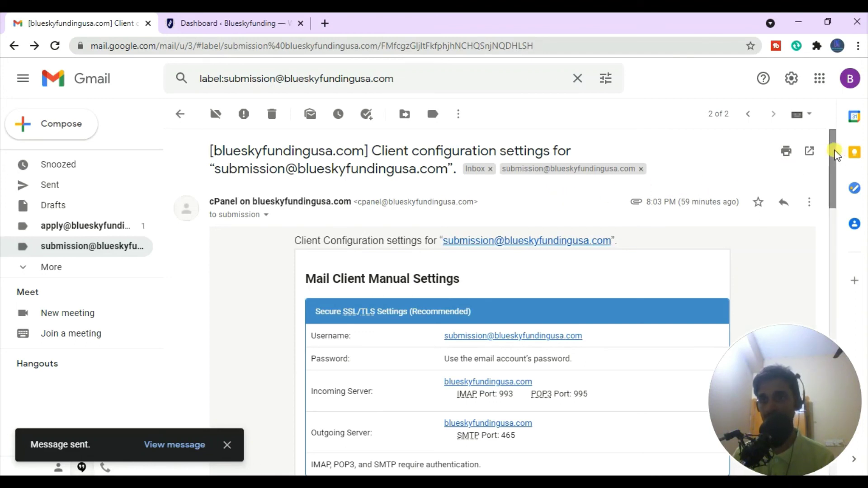
drag(830, 149, 832, 151)
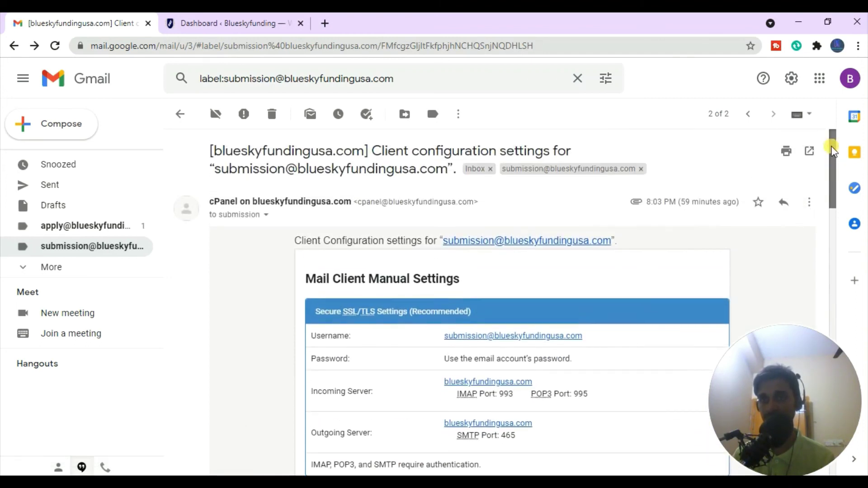